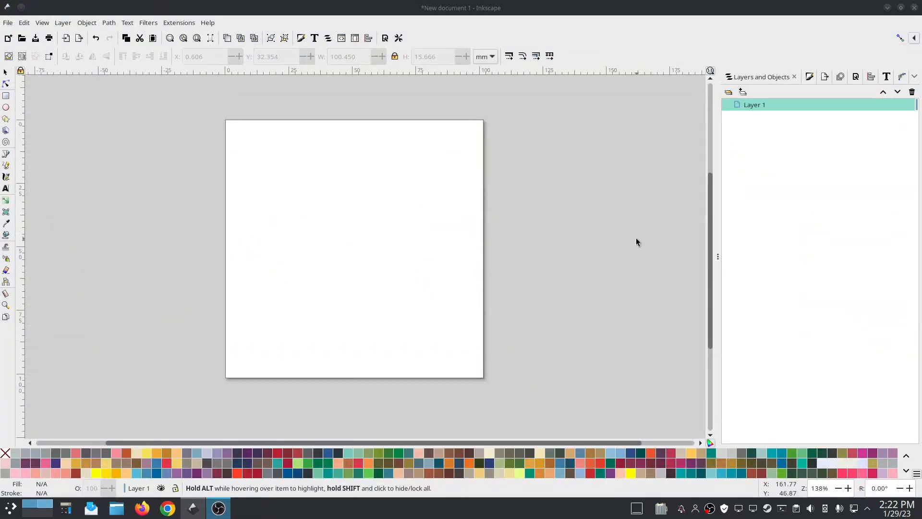
# Step: Create Ink/Stitch lettering reading "Low Tech Linux" in the Ink/Stitch Small font at 100% scale and apply it to the document
pyautogui.click(134, 142)
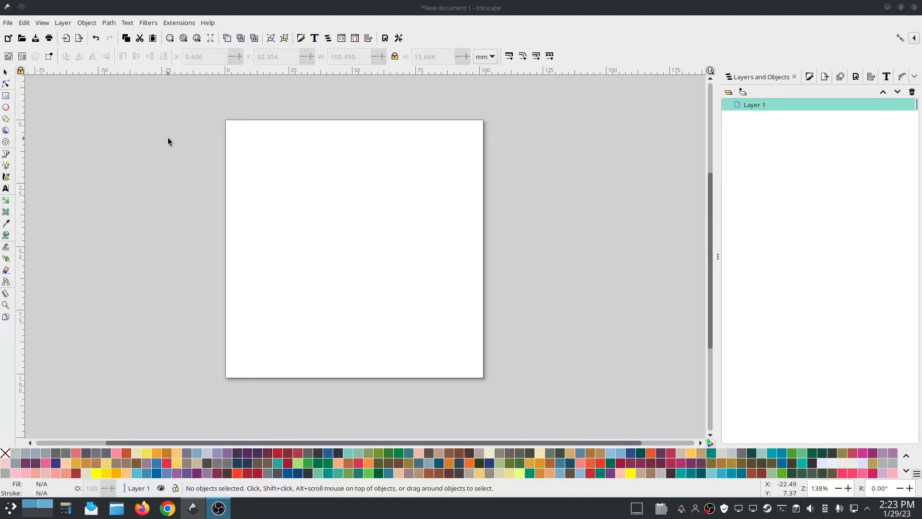
pyautogui.click(178, 22)
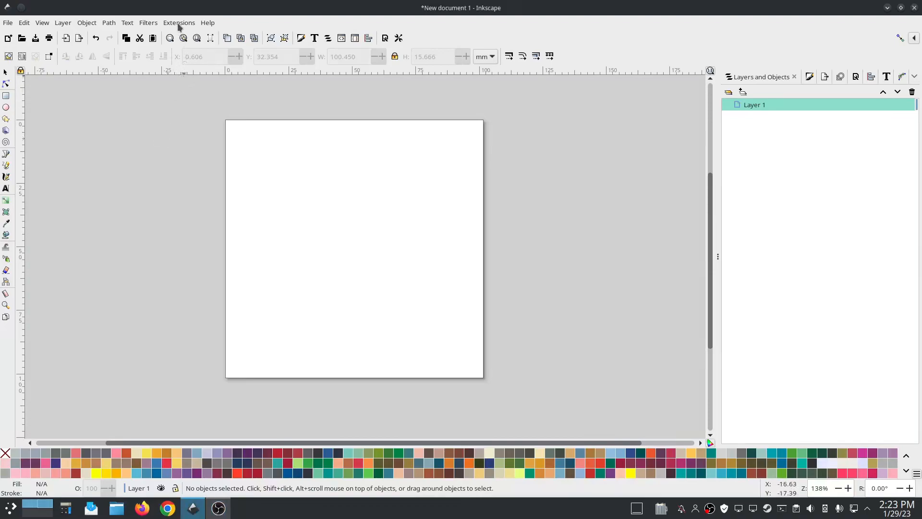
pyautogui.moveTo(195, 156)
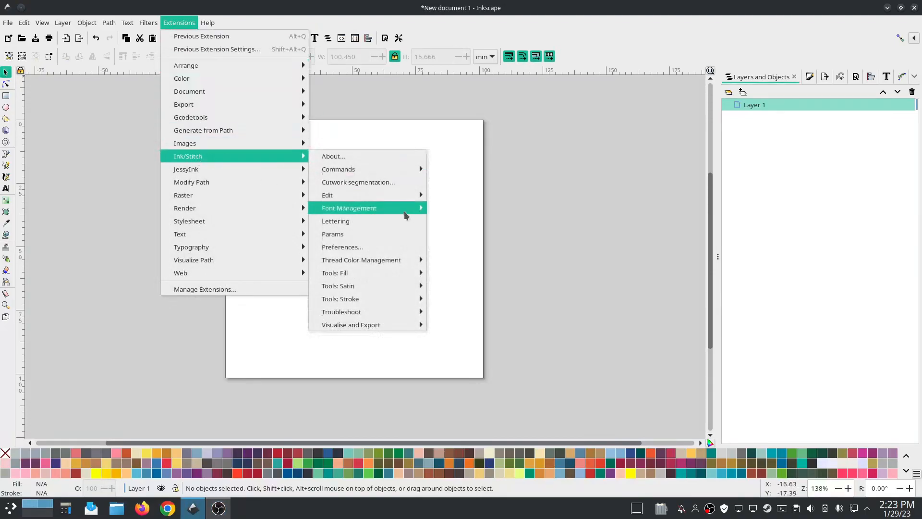
pyautogui.click(363, 234)
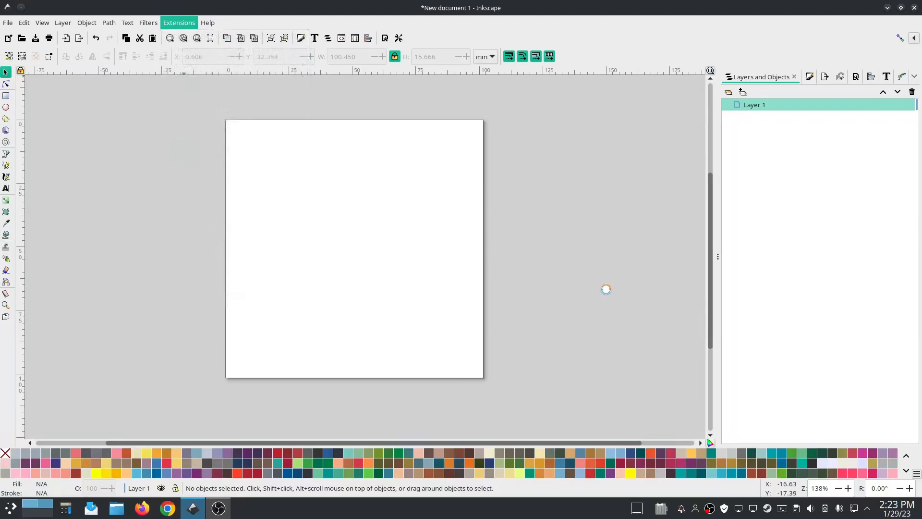
pyautogui.moveTo(492, 145); pyautogui.dragTo(193, 90)
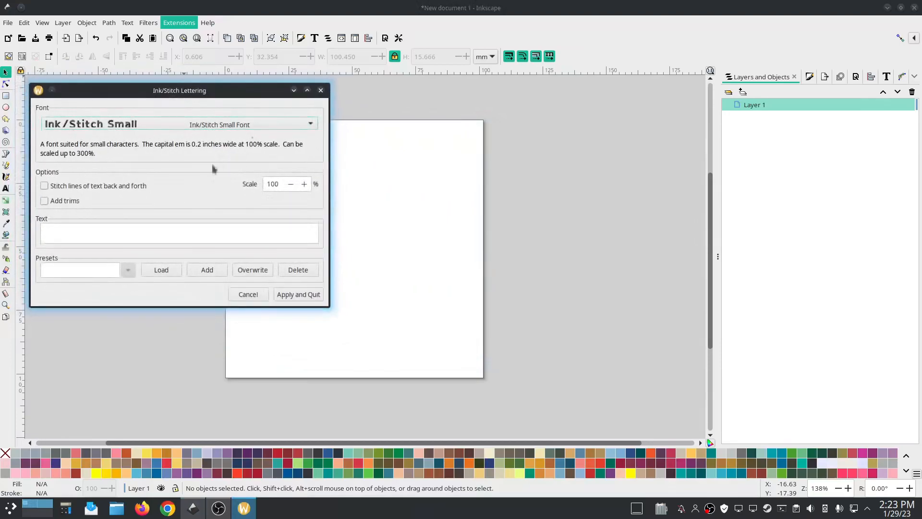
pyautogui.click(110, 226)
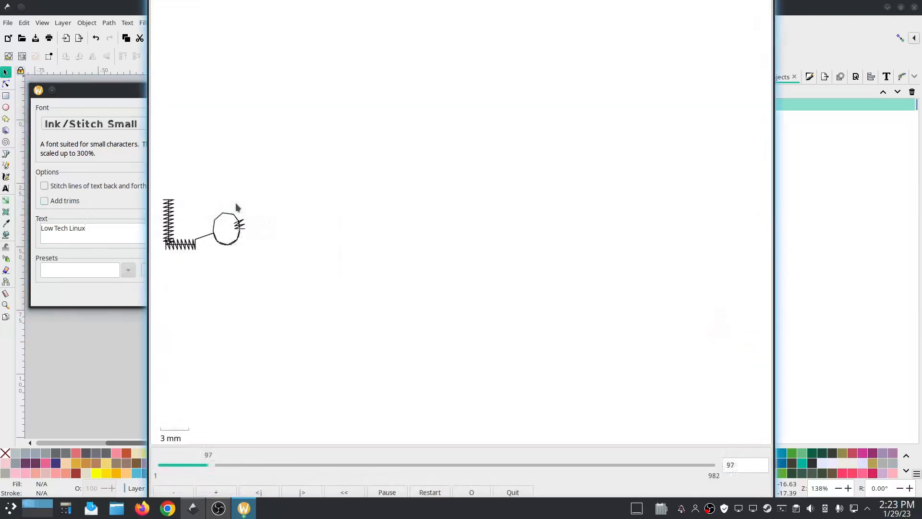
pyautogui.click(123, 284)
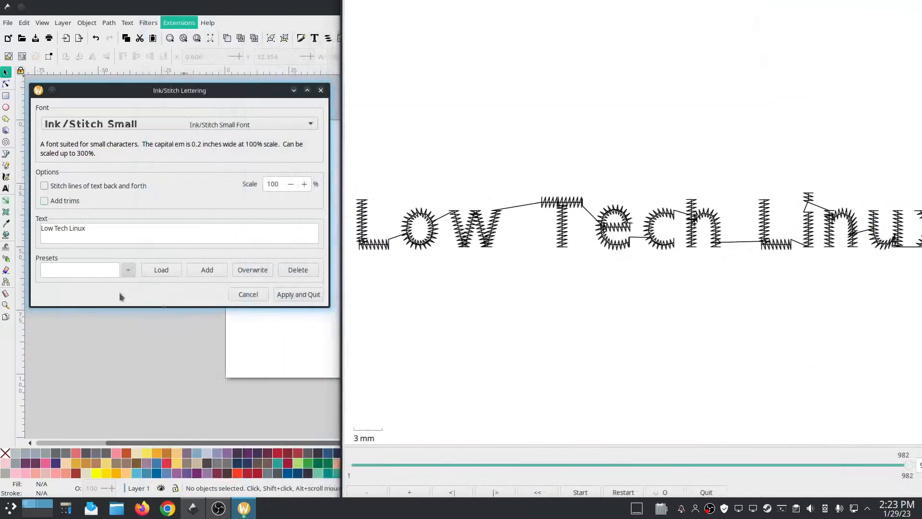
pyautogui.click(309, 294)
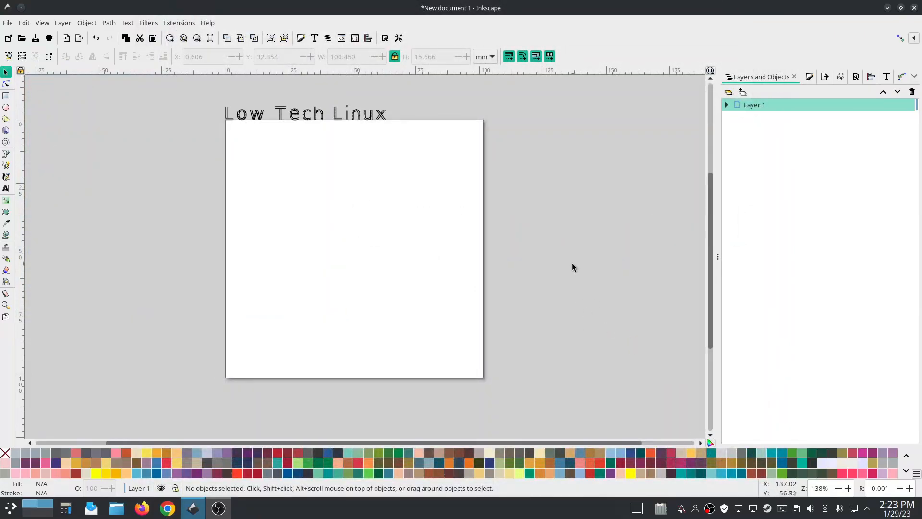
# Step: Move the lettering onto the upper half of the page and enlarge it to about 96.7 mm wide and 9.2 mm high
pyautogui.moveTo(317, 122); pyautogui.dragTo(327, 231)
pyautogui.moveTo(402, 232); pyautogui.dragTo(478, 289)
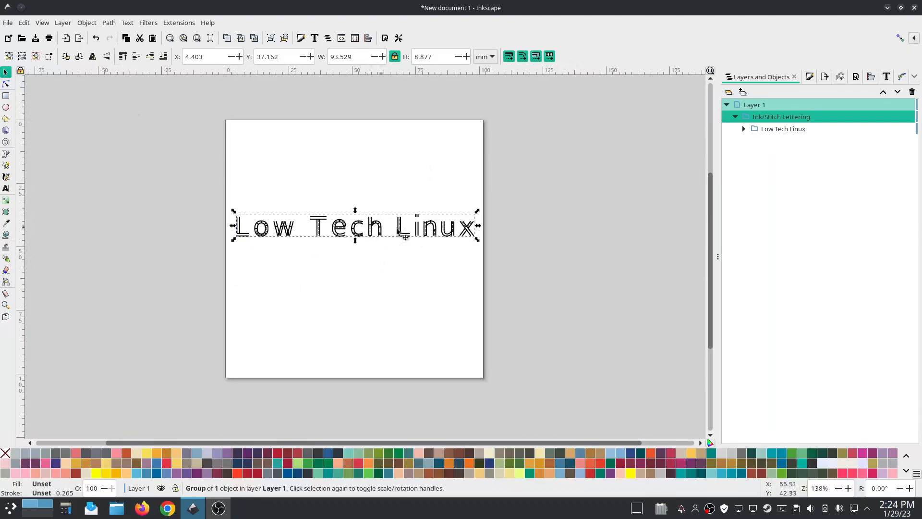
pyautogui.moveTo(480, 242); pyautogui.dragTo(437, 231)
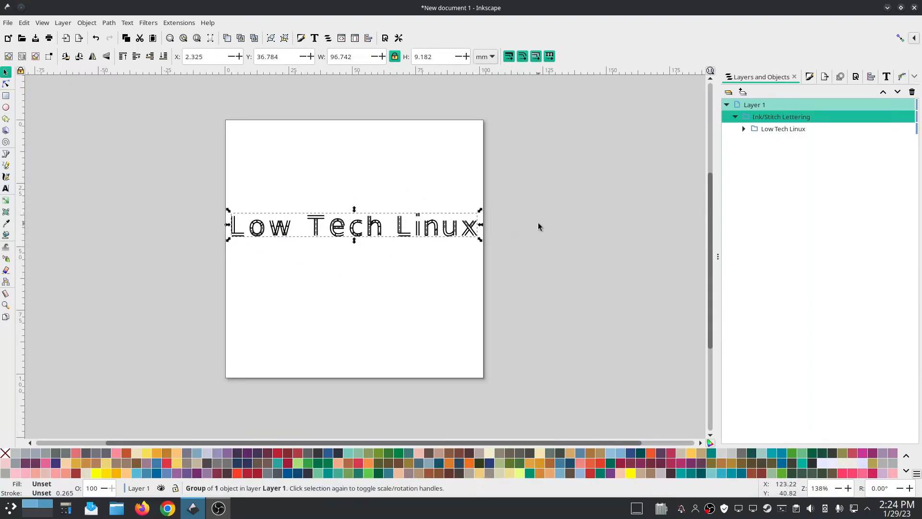
# Step: Add the Bend live path effect to the selected "Low Tech Linux" lettering
pyautogui.click(172, 24)
pyautogui.moveTo(109, 26)
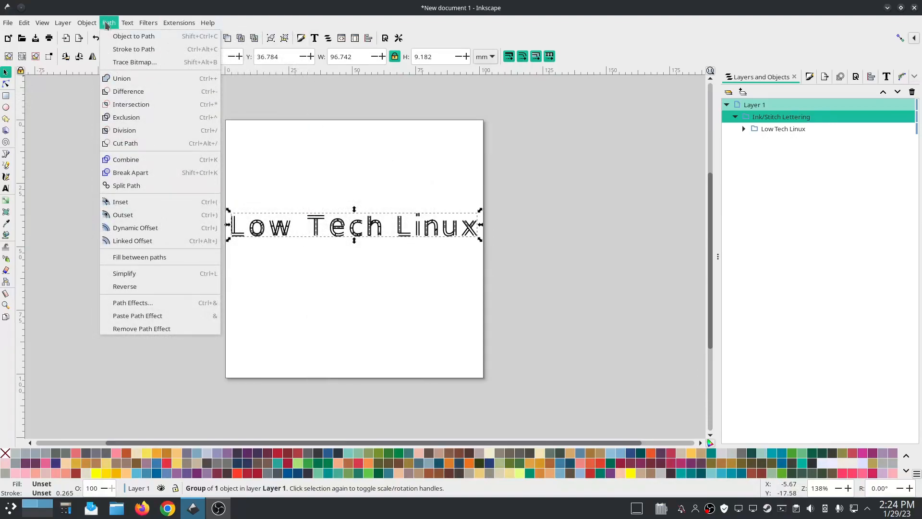
pyautogui.click(137, 302)
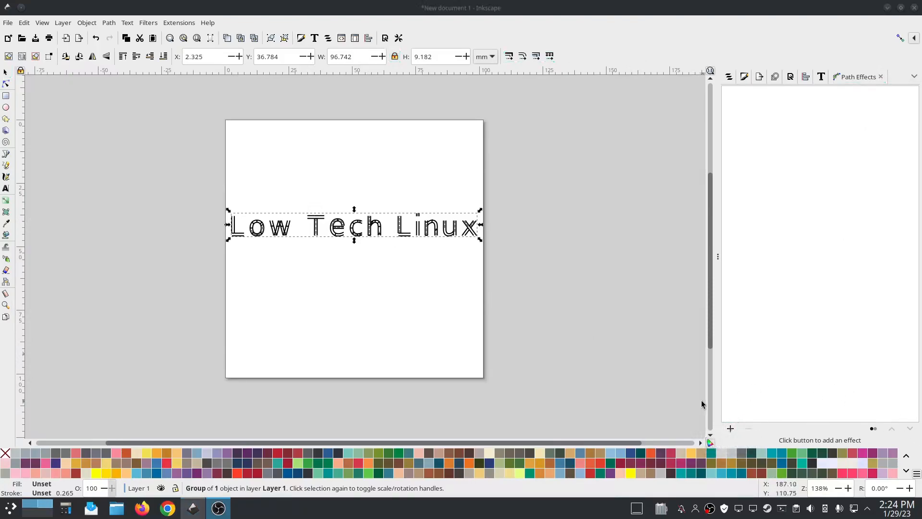
pyautogui.click(730, 428)
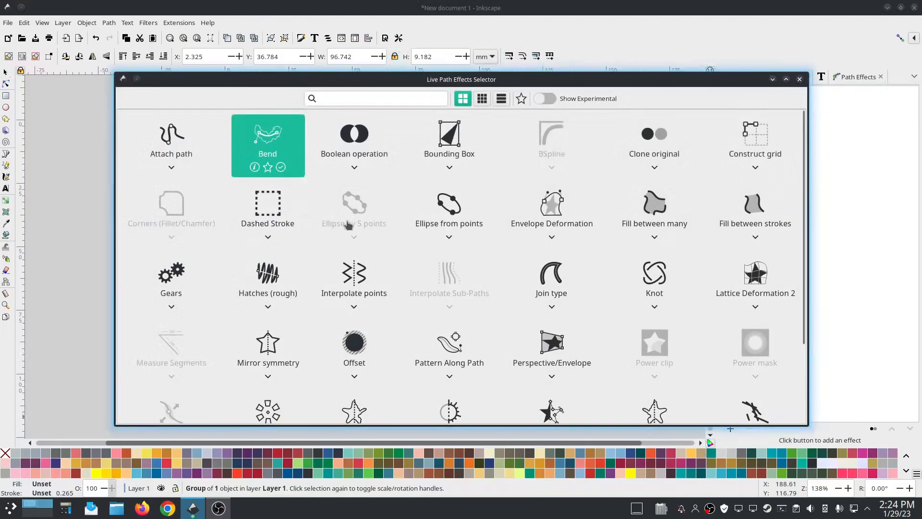
pyautogui.click(269, 152)
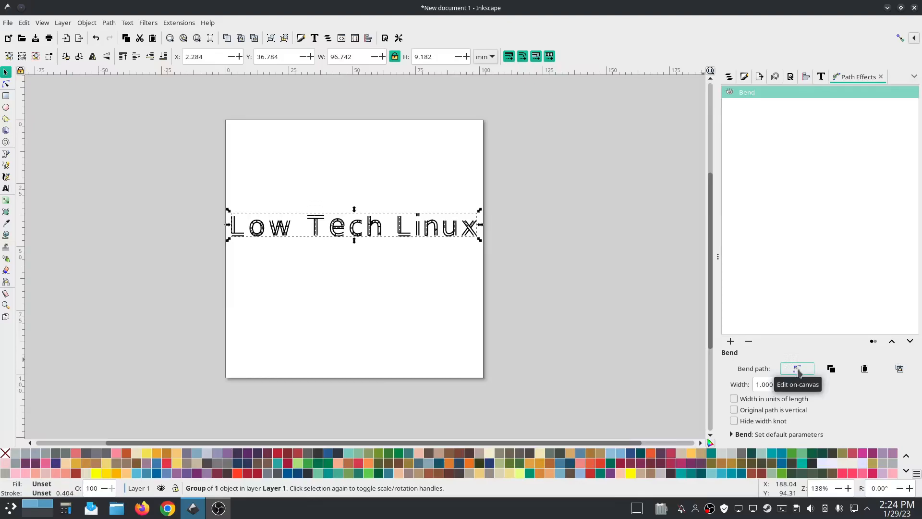
# Step: Edit the bend path on the canvas, pulling its middle upward so the lettering follows an arch
pyautogui.click(798, 369)
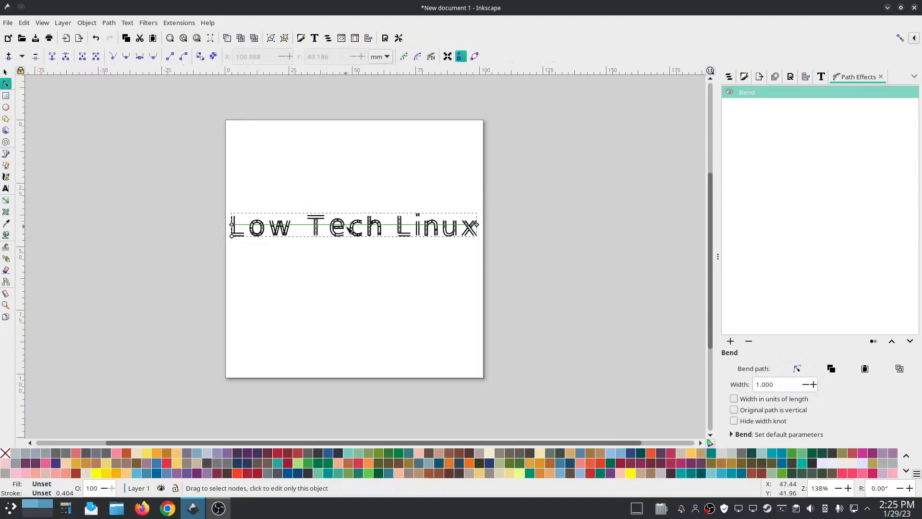
pyautogui.scroll(2, 346, 231)
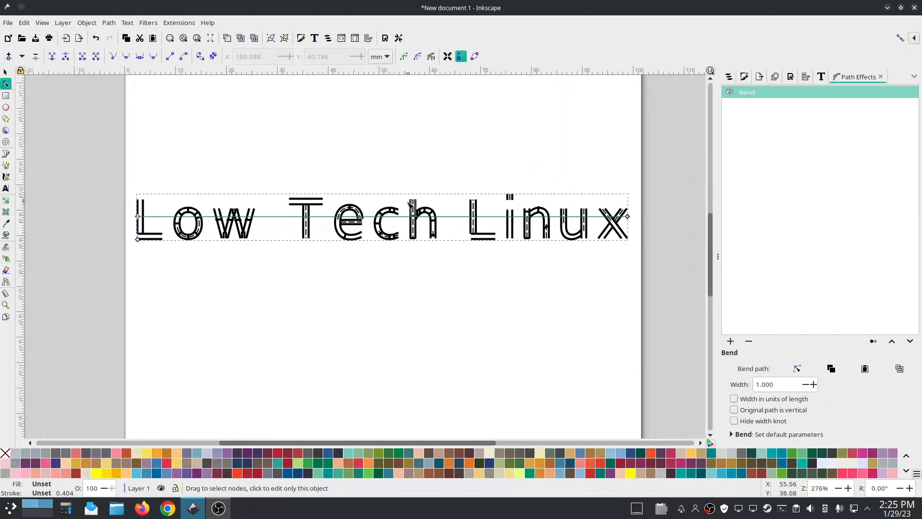
pyautogui.moveTo(378, 225); pyautogui.dragTo(377, 111)
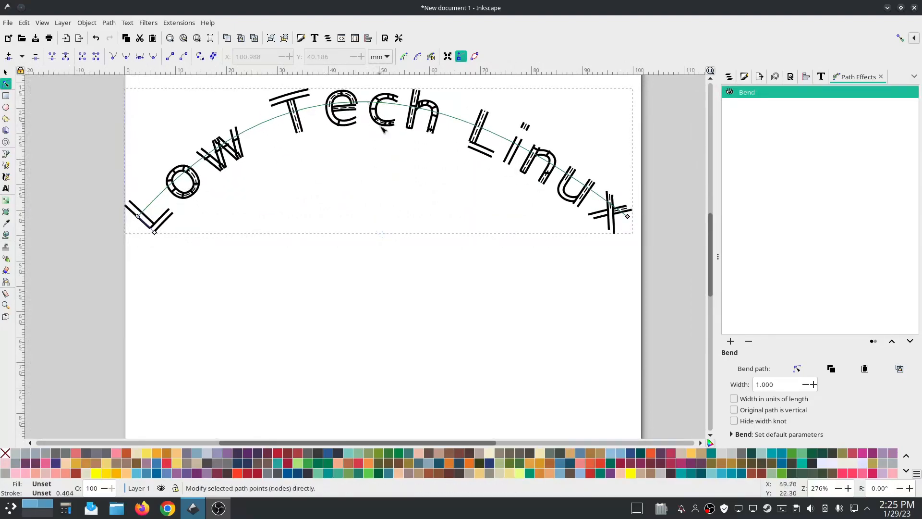
# Step: Even out the arch by raising the curve handle of the bend path's end node and lowering that of its start node
pyautogui.scroll(-1, 389, 123)
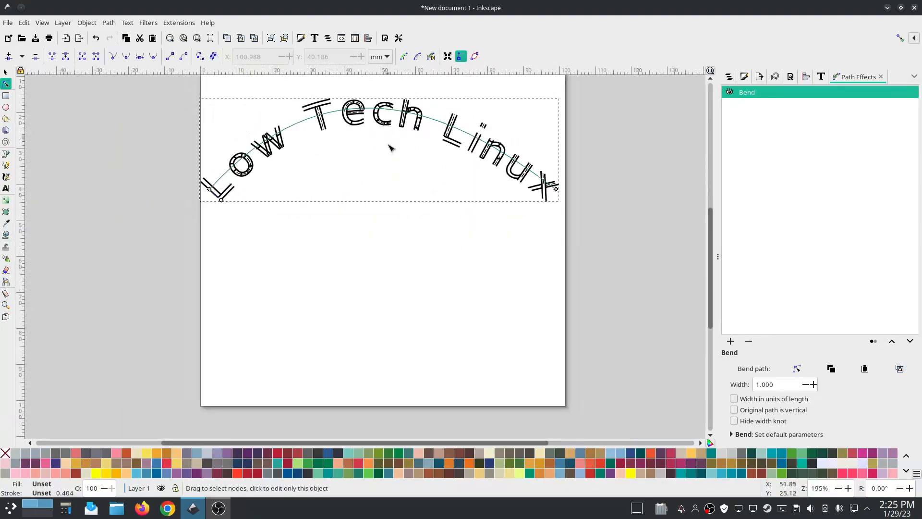
pyautogui.click(556, 189)
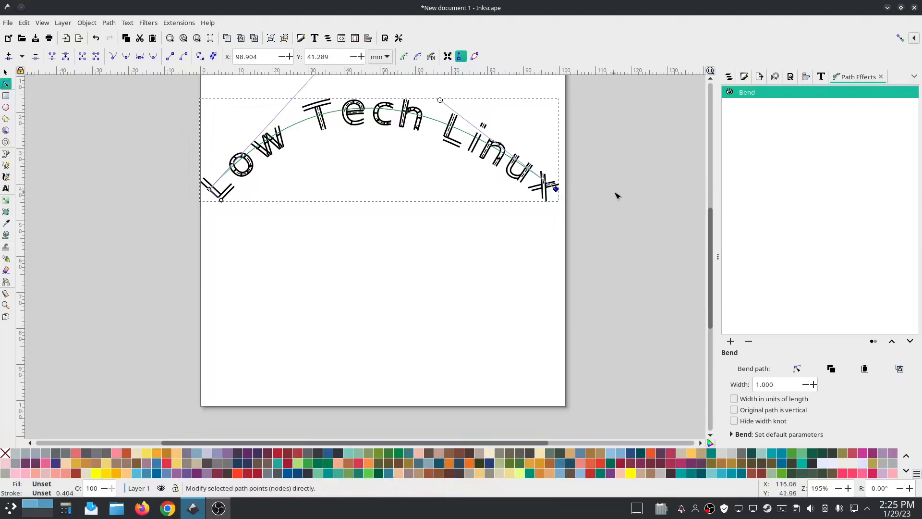
pyautogui.scroll(3, 618, 195)
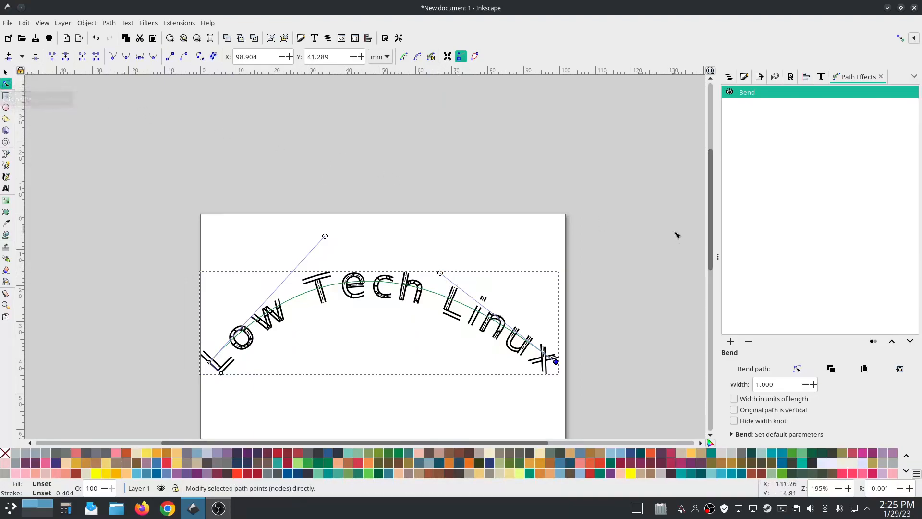
pyautogui.moveTo(440, 273); pyautogui.dragTo(446, 260)
pyautogui.press('Escape')
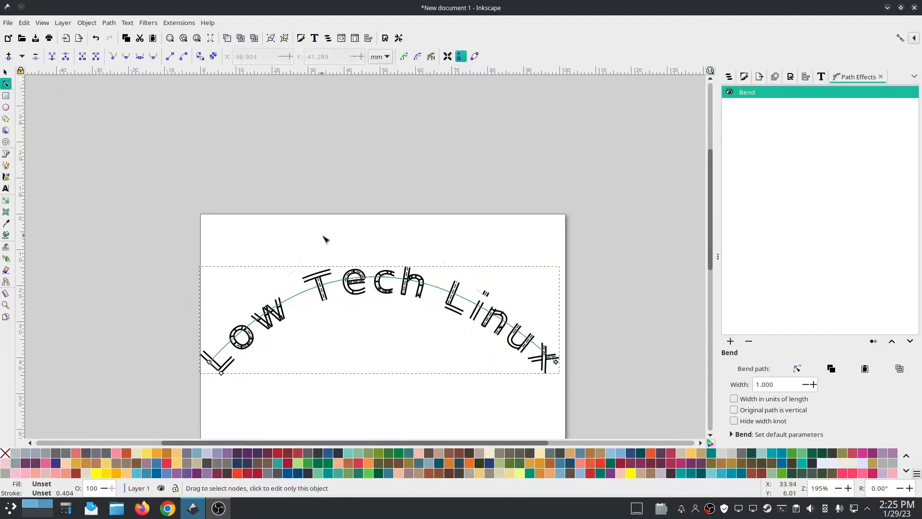
pyautogui.click(209, 362)
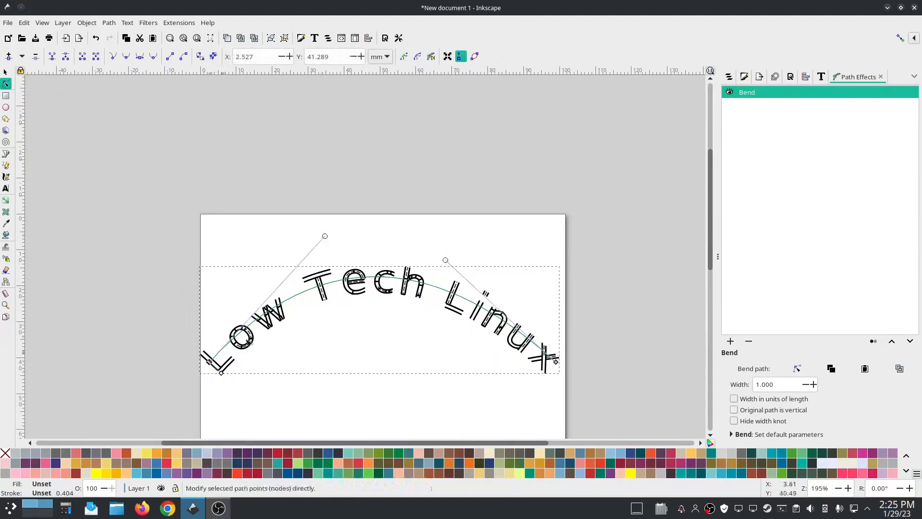
pyautogui.moveTo(323, 238); pyautogui.dragTo(326, 261)
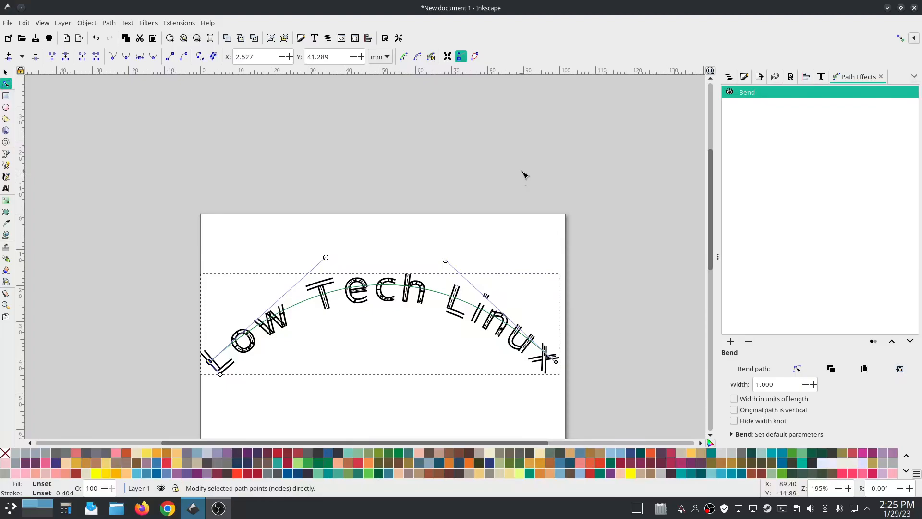
# Step: Run Ink/Stitch Troubleshoot Objects on the bent lettering and dismiss its report
pyautogui.click(187, 23)
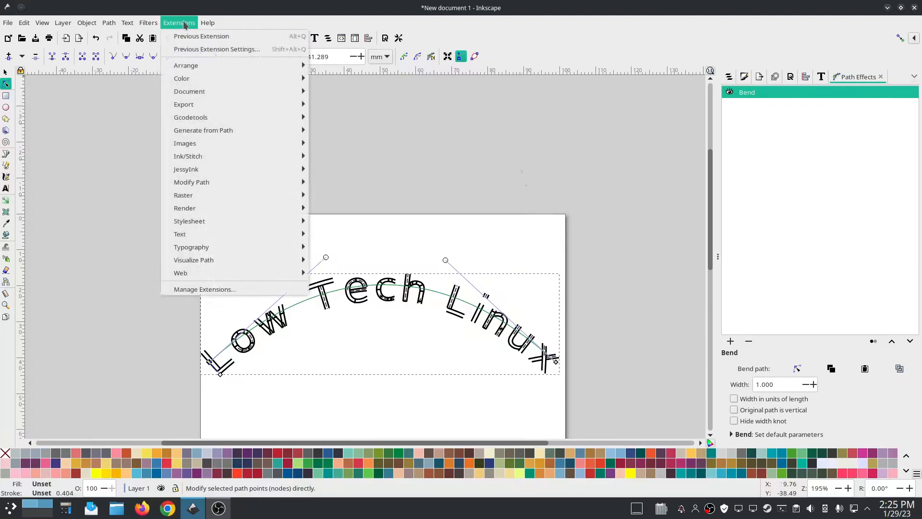
pyautogui.moveTo(191, 157)
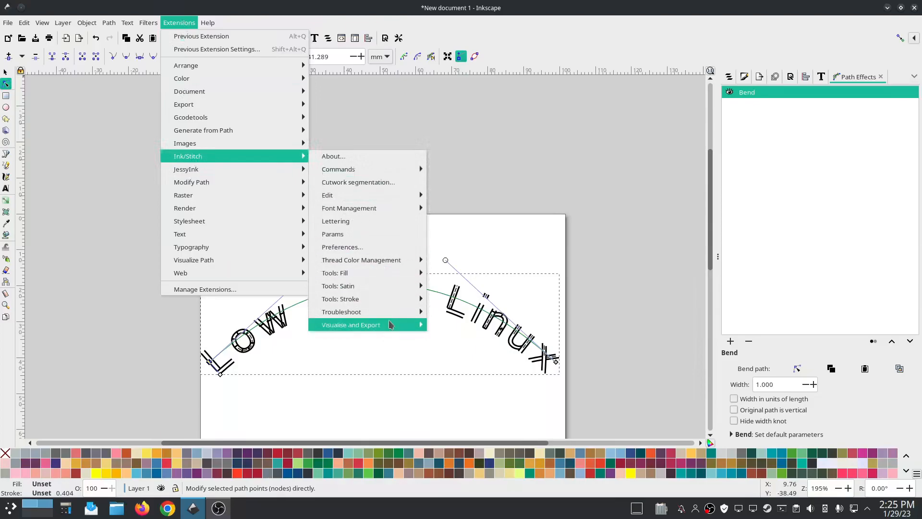
pyautogui.moveTo(376, 315)
pyautogui.click(470, 338)
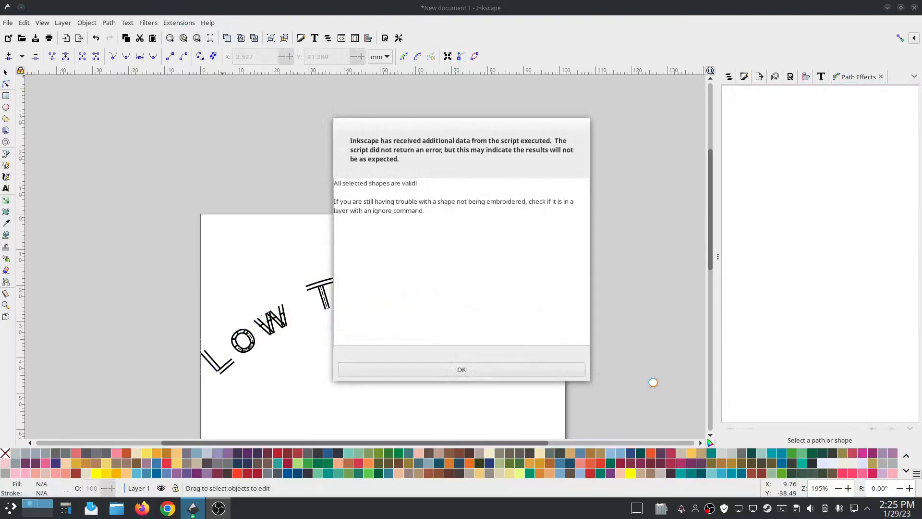
pyautogui.click(479, 367)
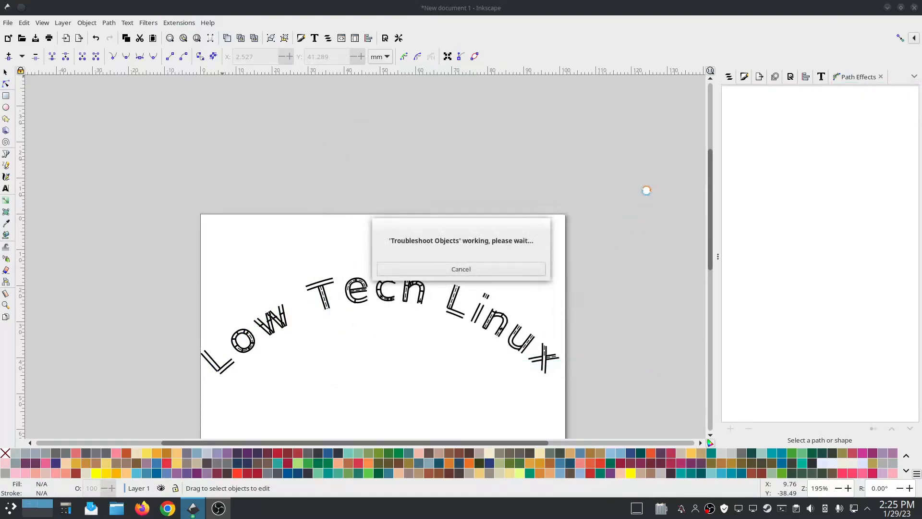
# Step: Convert the bent lettering with Object to Path and undo the conversion
pyautogui.click(110, 23)
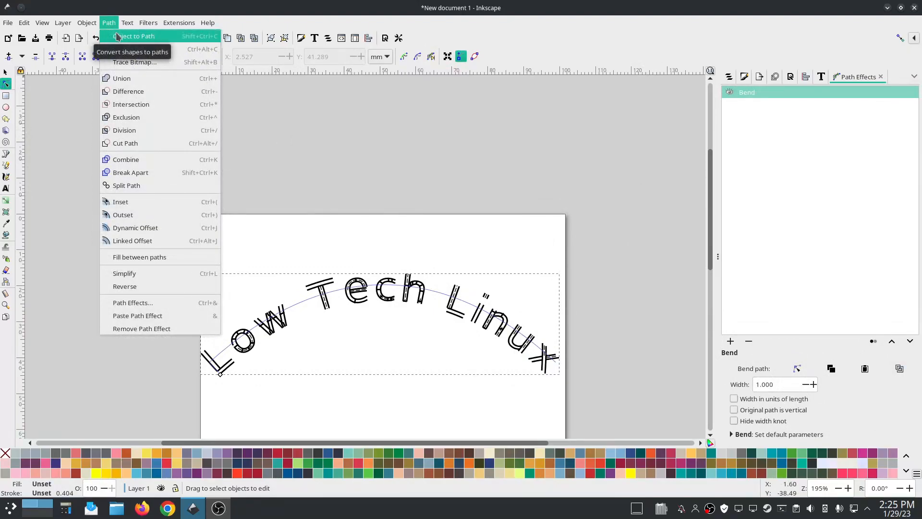
pyautogui.click(117, 37)
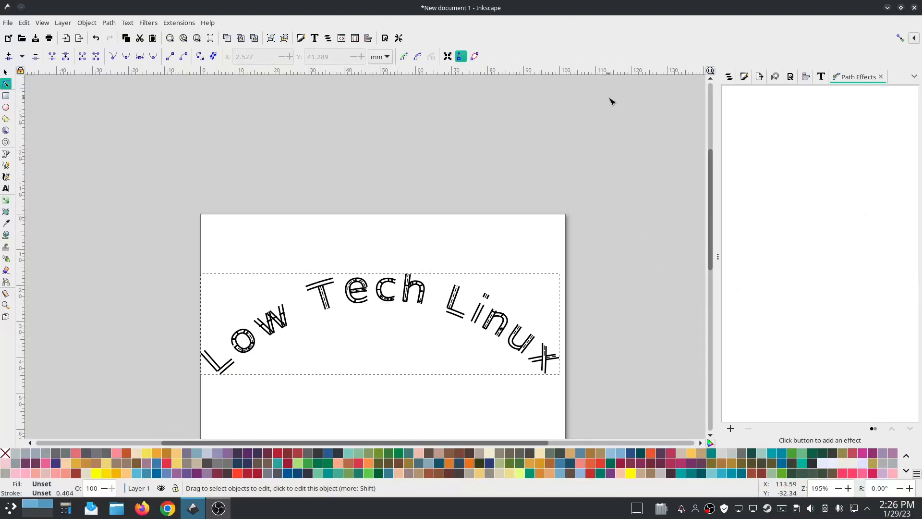
pyautogui.hotkey('ctrl', 'z')
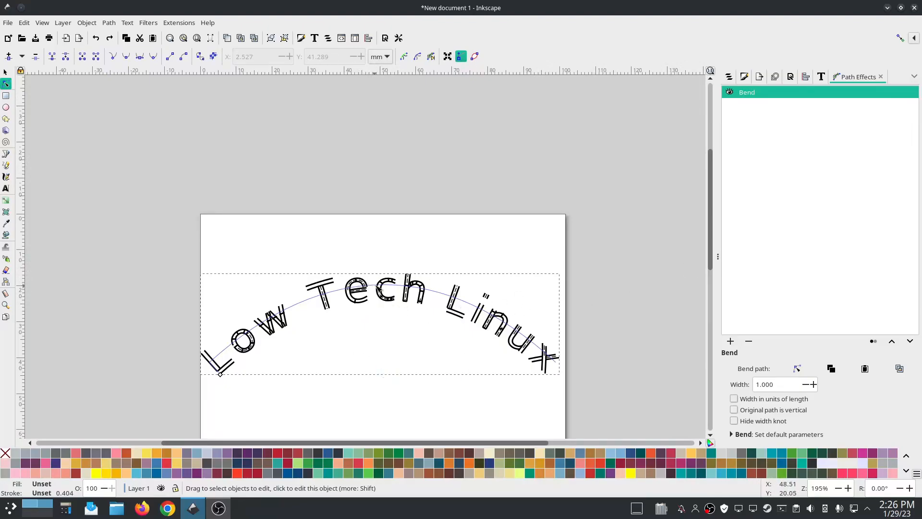
# Step: Adjust the middle of the arched lettering's bend path slightly and remove the Bend effect from the lettering
pyautogui.click(370, 343)
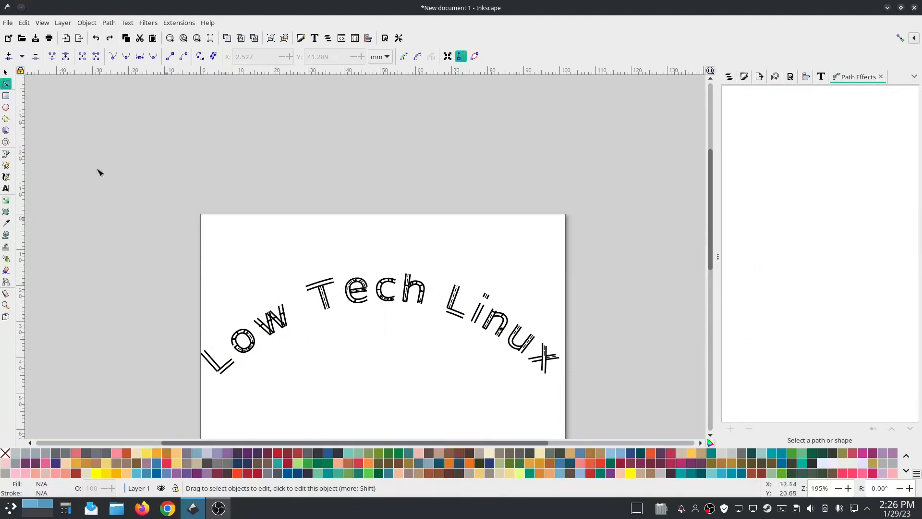
pyautogui.click(4, 72)
pyautogui.click(342, 277)
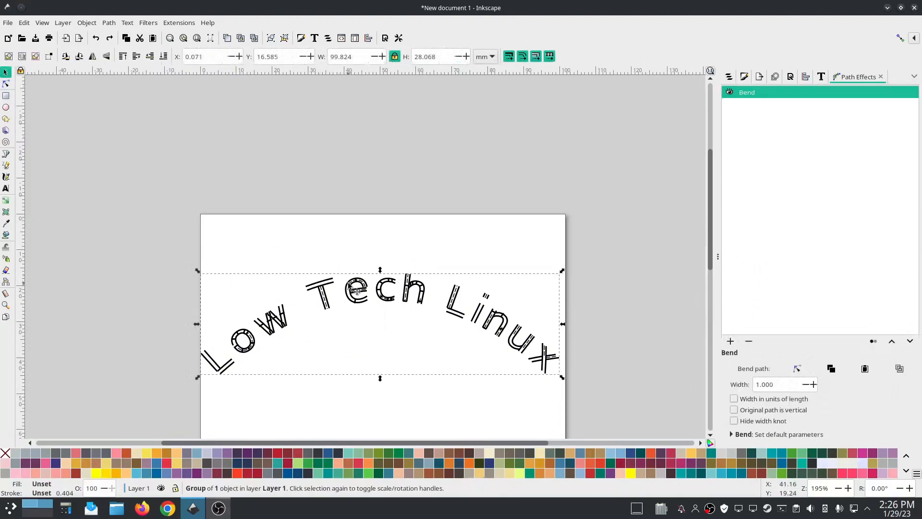
pyautogui.click(797, 368)
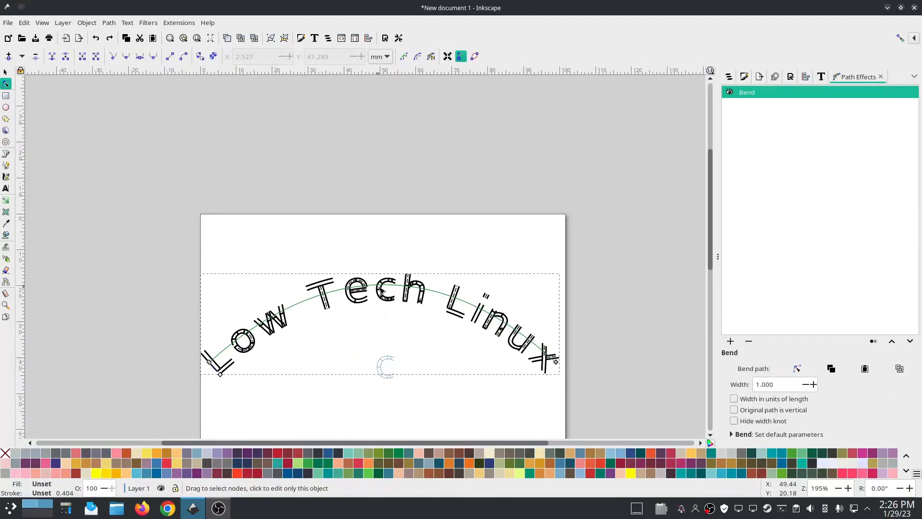
pyautogui.moveTo(390, 294)
pyautogui.mouseDown()
pyautogui.moveTo(368, 361)
pyautogui.moveTo(383, 265)
pyautogui.moveTo(382, 282)
pyautogui.mouseUp()
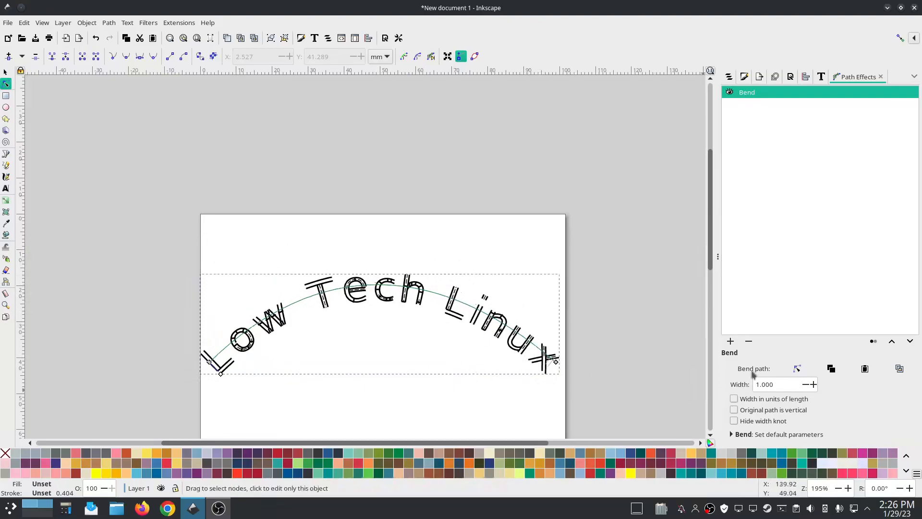
pyautogui.click(749, 341)
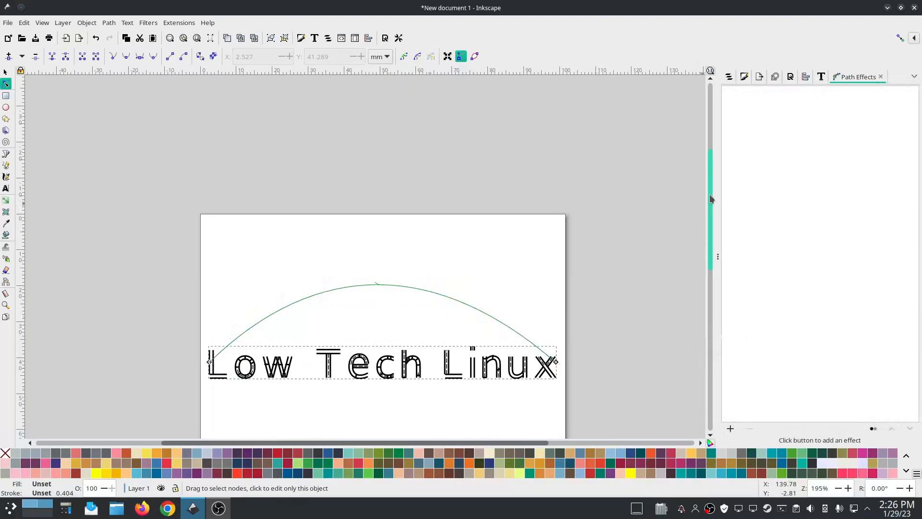
# Step: Add a Bend path effect to the flat lettering and pull the middle of its bend path upward into a high arch
pyautogui.click(6, 72)
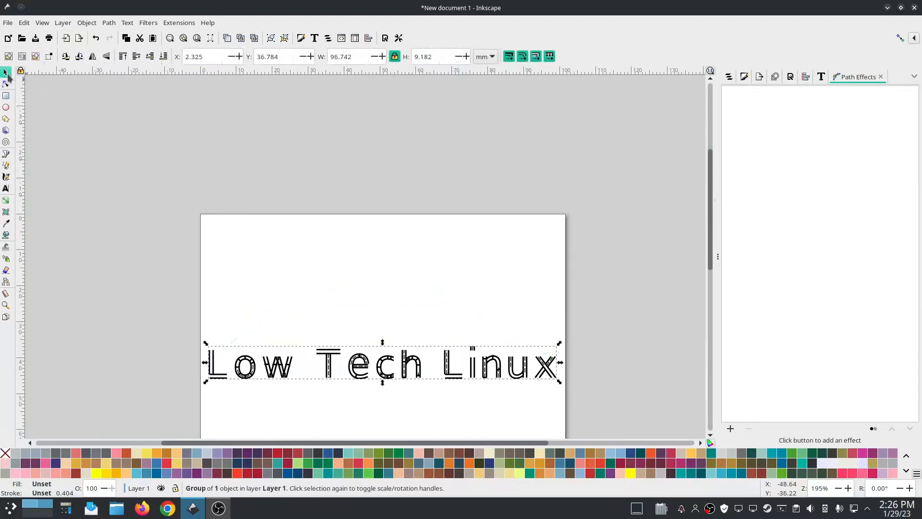
pyautogui.click(730, 428)
pyautogui.click(268, 139)
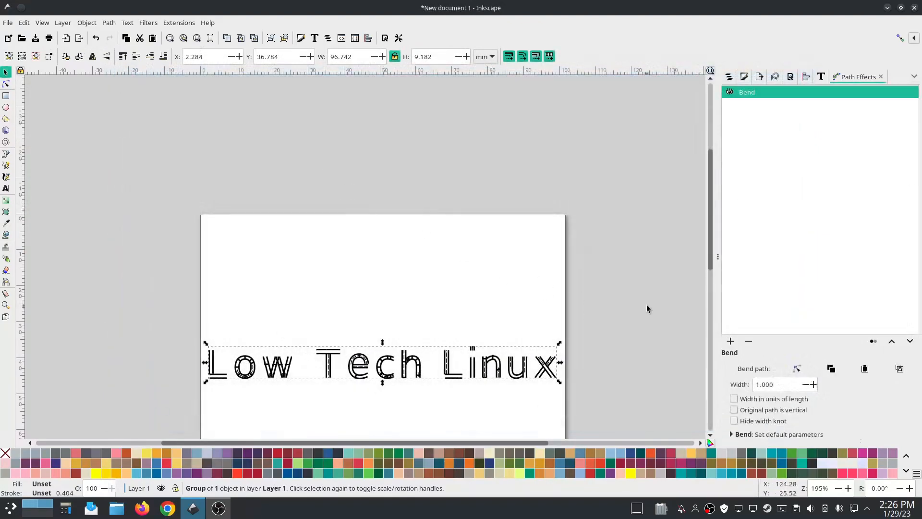
pyautogui.click(797, 368)
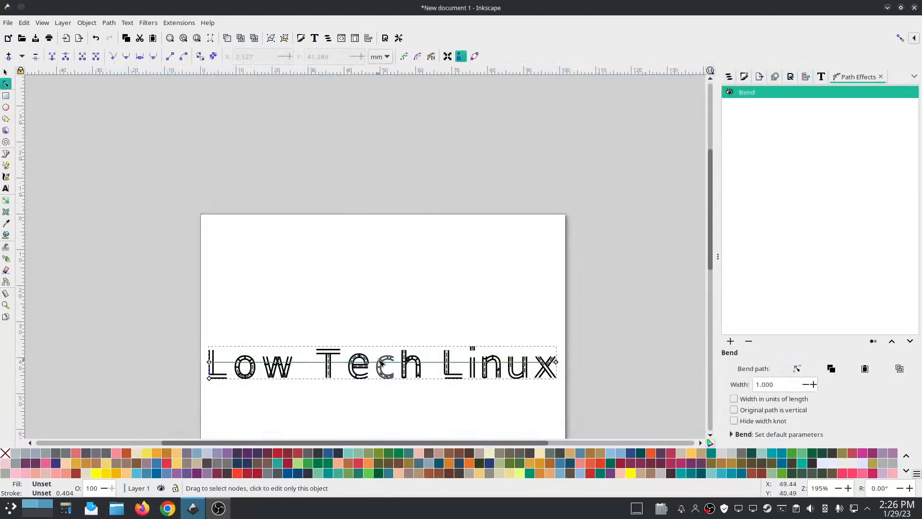
pyautogui.moveTo(383, 366); pyautogui.dragTo(380, 250)
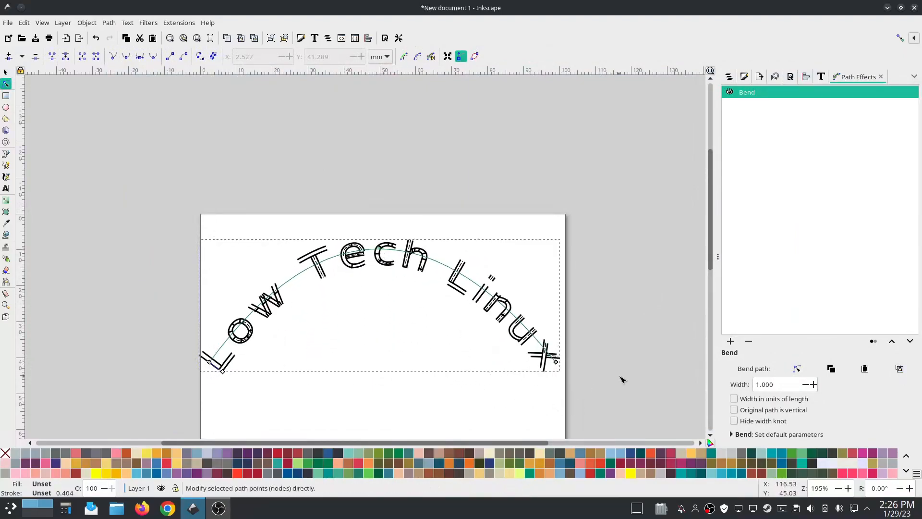
# Step: Swing the curve handle of the bend path's end node far below the lettering to form an S-shaped wave
pyautogui.scroll(-3, 622, 379)
pyautogui.scroll(-3, 589, 308)
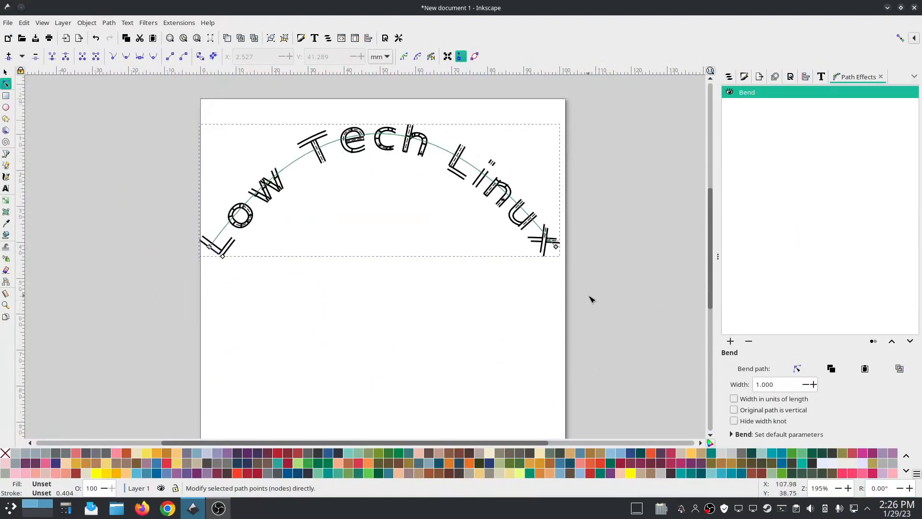
pyautogui.click(557, 248)
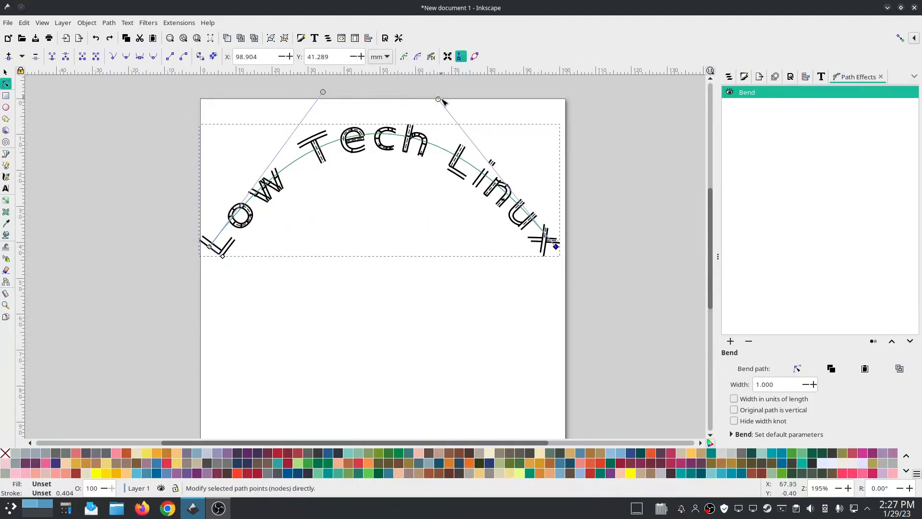
pyautogui.moveTo(438, 99); pyautogui.dragTo(421, 418)
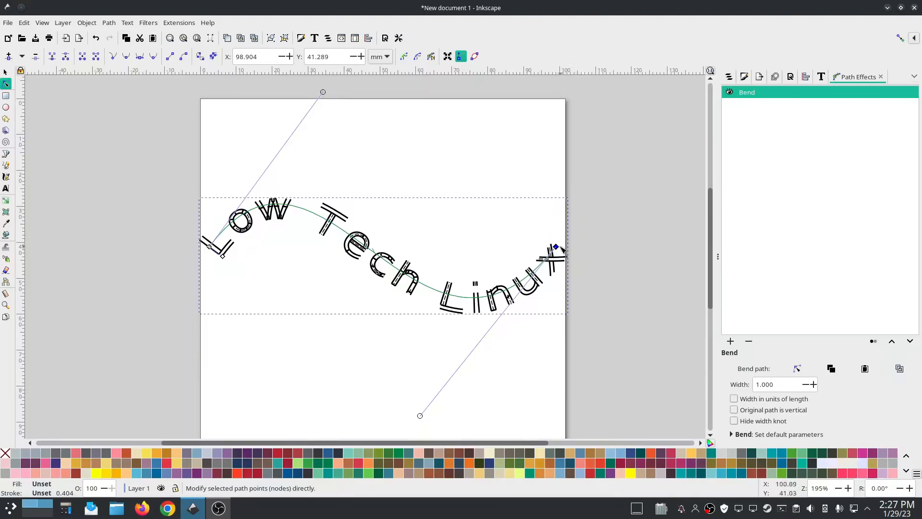
# Step: Move the bend path's end node inward to about X 78.3 mm to compress the wavy lettering
pyautogui.moveTo(557, 248); pyautogui.dragTo(483, 248)
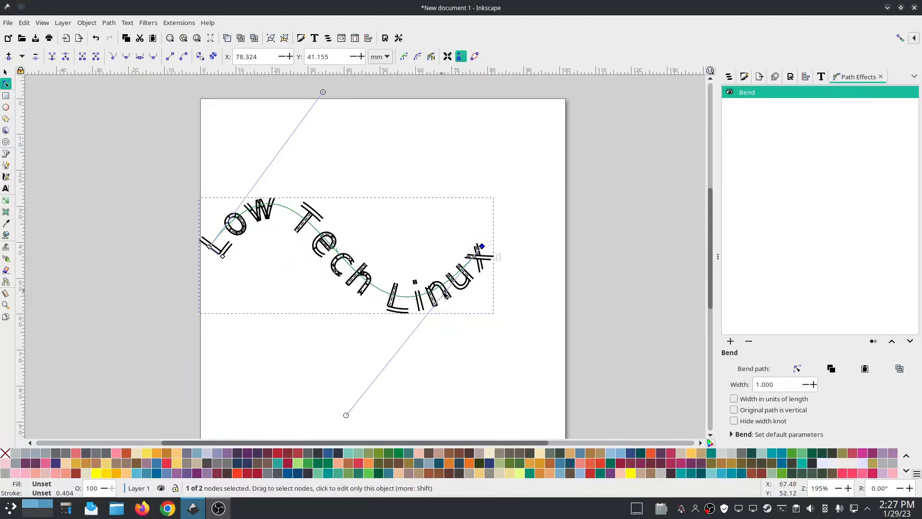
pyautogui.click(366, 293)
pyautogui.click(365, 292)
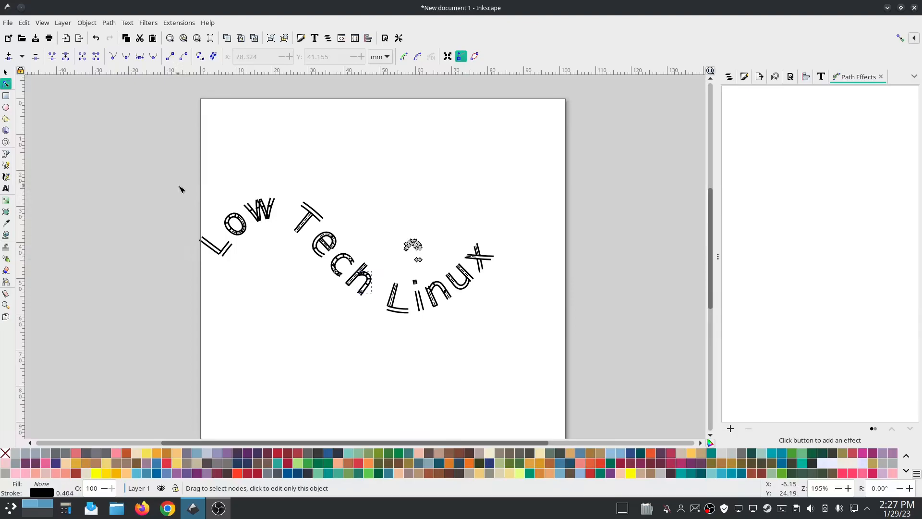
# Step: Select the whole compressed lettering group and run Ink/Stitch Troubleshoot Objects on it
pyautogui.click(6, 72)
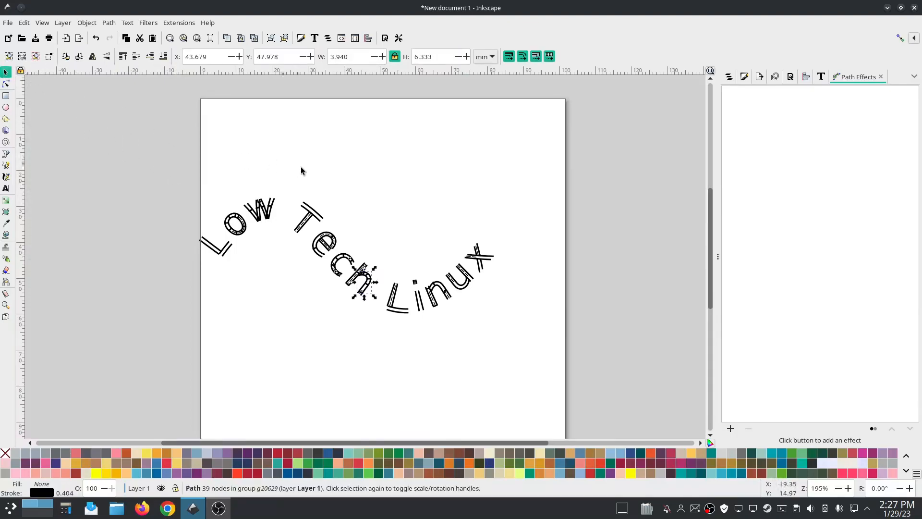
pyautogui.click(273, 212)
pyautogui.click(171, 22)
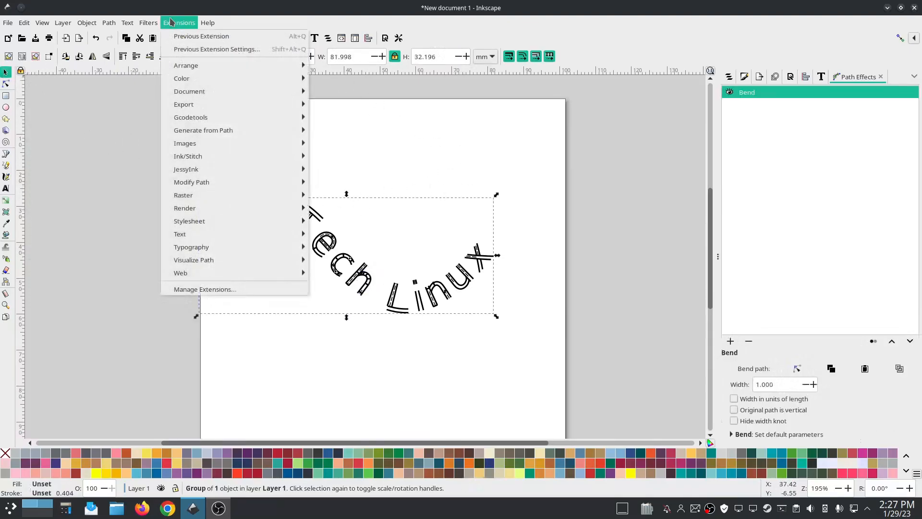
pyautogui.moveTo(185, 157)
pyautogui.moveTo(366, 312)
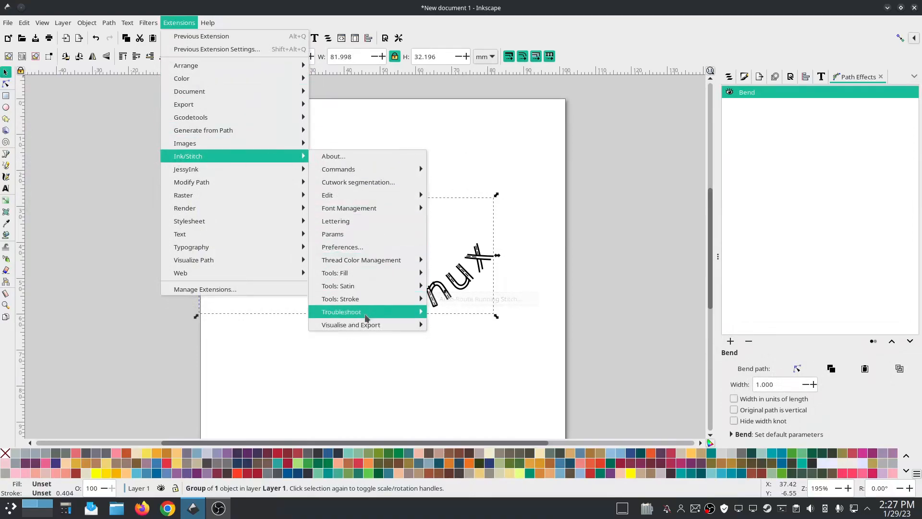
pyautogui.click(476, 338)
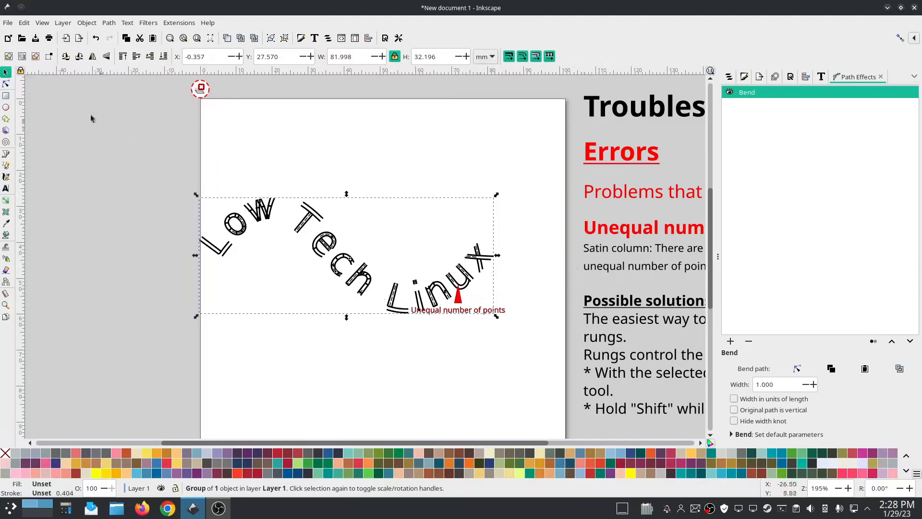
# Step: Inspect the nodes of the letter "u" at the spot flagged by the troubleshooting marker
pyautogui.click(6, 83)
pyautogui.click(461, 290)
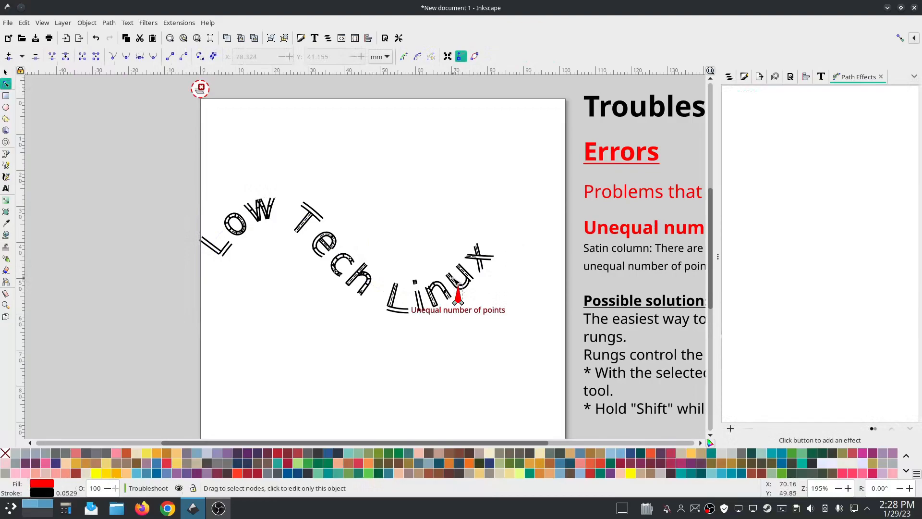
pyautogui.click(454, 278)
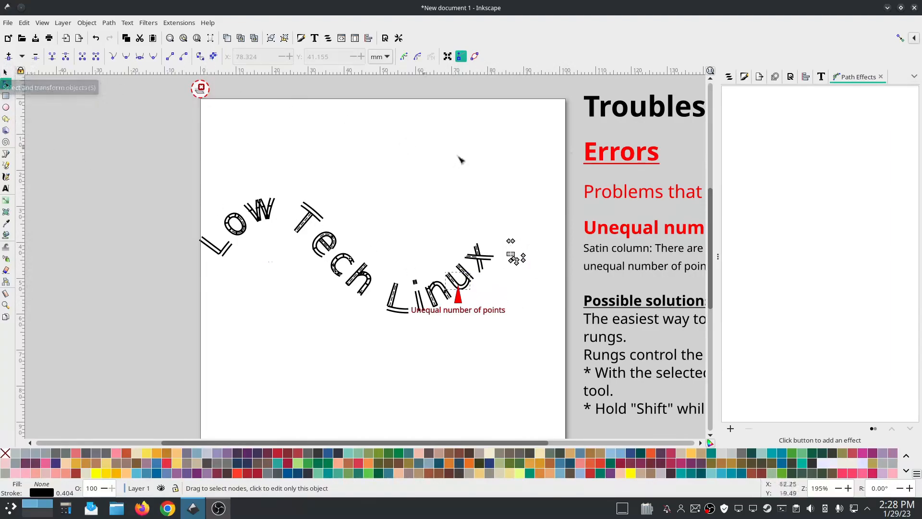
# Step: Try deleting the Troubleshoot layer, and undo back to before the bend path's end node was moved inward
pyautogui.click(730, 76)
pyautogui.rightClick(763, 106)
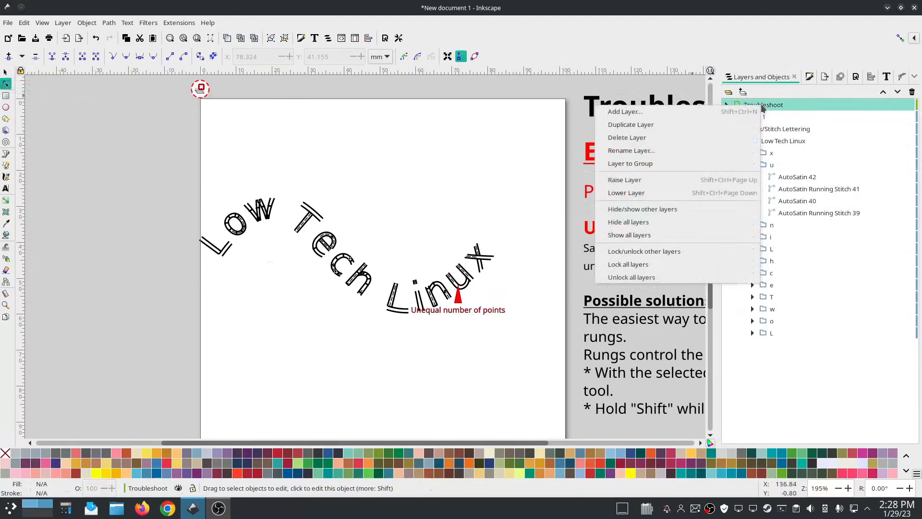
pyautogui.click(674, 139)
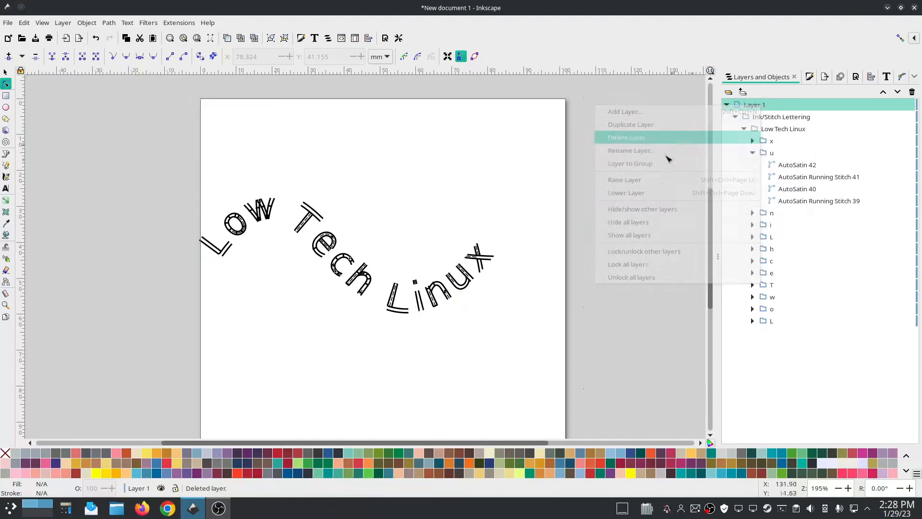
pyautogui.hotkey('ctrl', 'z')
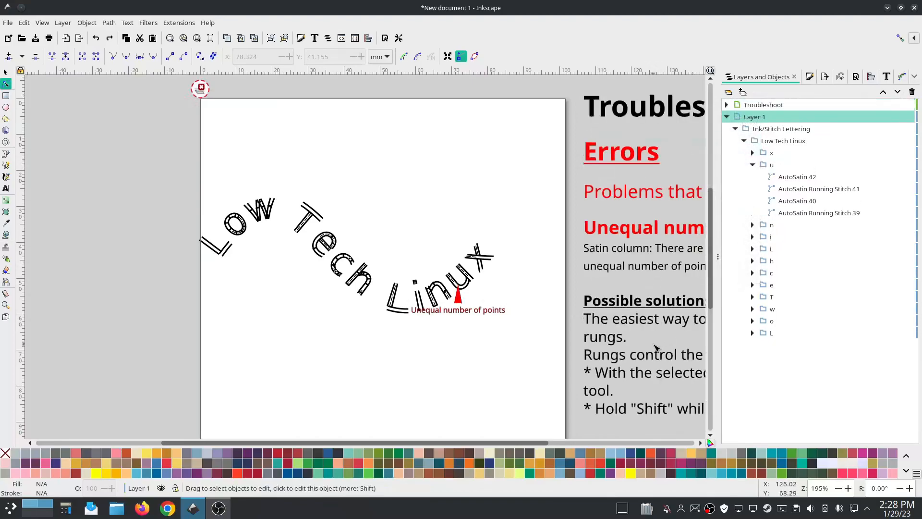
pyautogui.hotkey('ctrl', 'z')
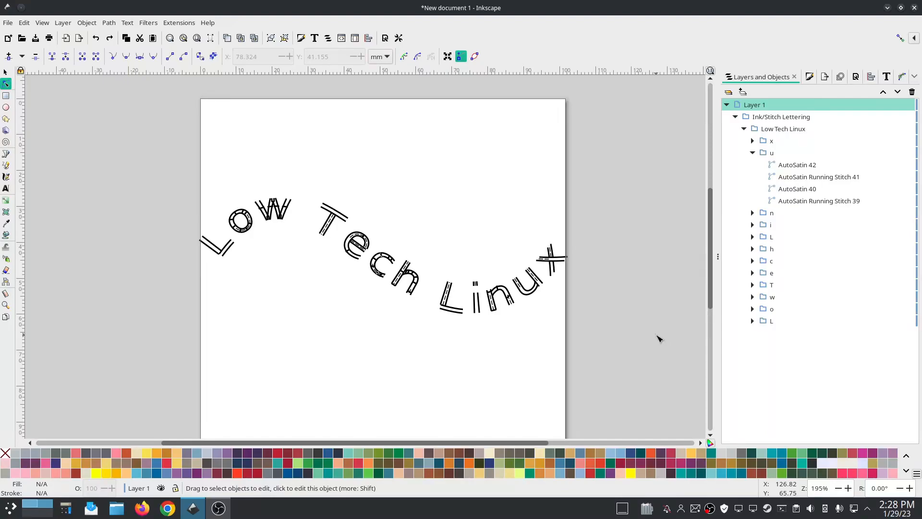
# Step: Run Ink/Stitch Troubleshoot Objects on the full-width wavy lettering and dismiss its report
pyautogui.click(6, 72)
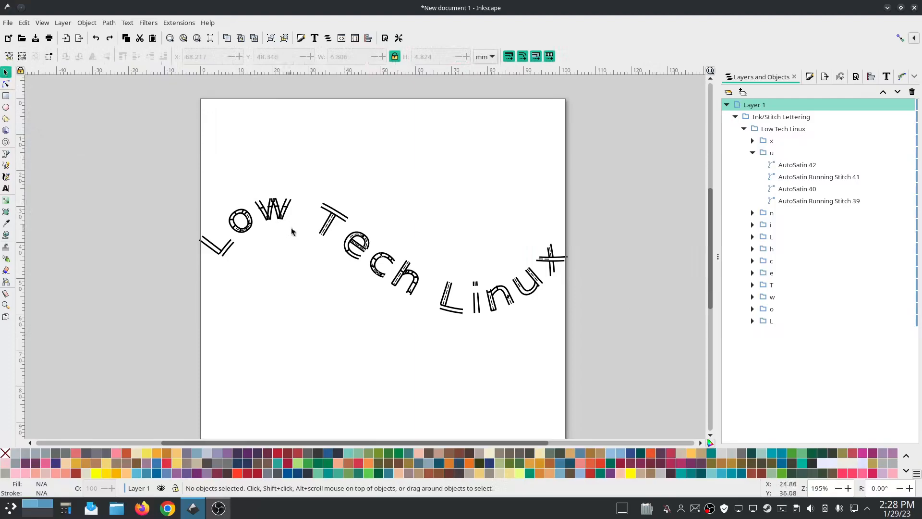
pyautogui.click(336, 226)
pyautogui.click(179, 23)
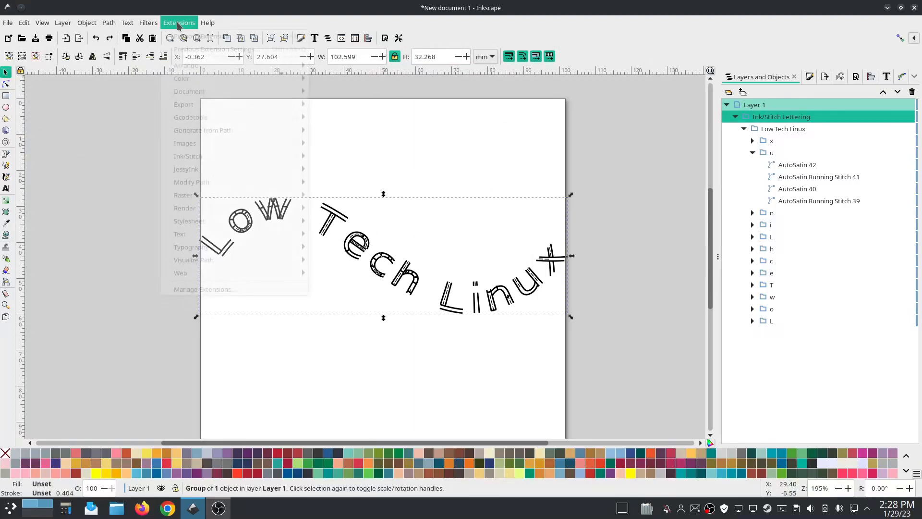
pyautogui.moveTo(187, 157)
pyautogui.moveTo(365, 317)
pyautogui.click(466, 339)
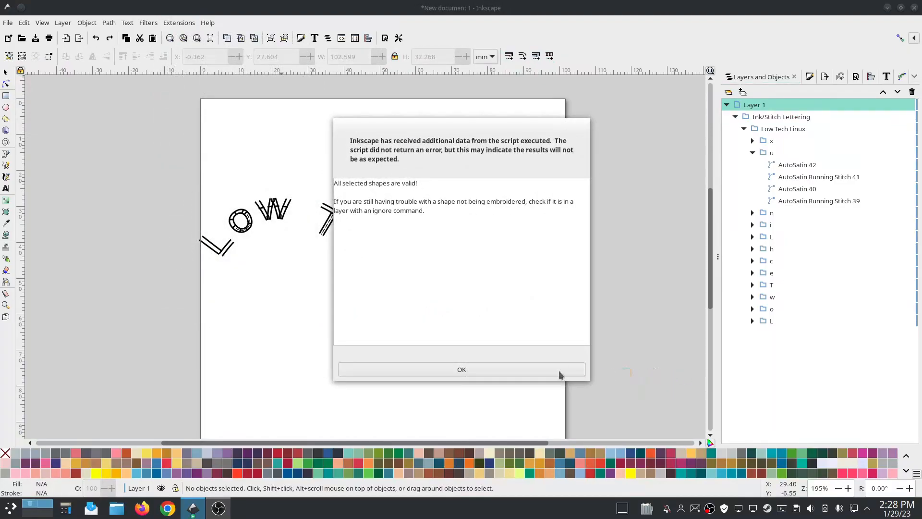
pyautogui.click(459, 369)
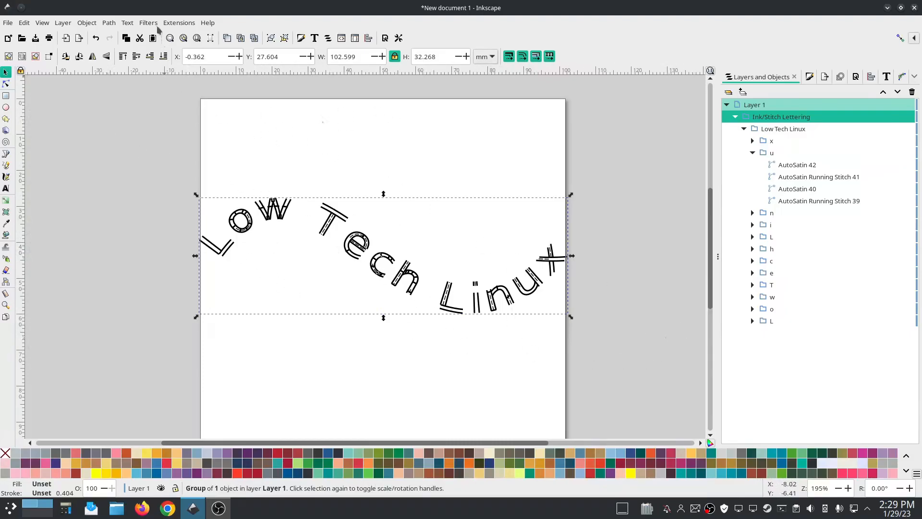
# Step: Convert the wavy lettering with Object to Path and look through the available live path effects without adding one
pyautogui.click(109, 23)
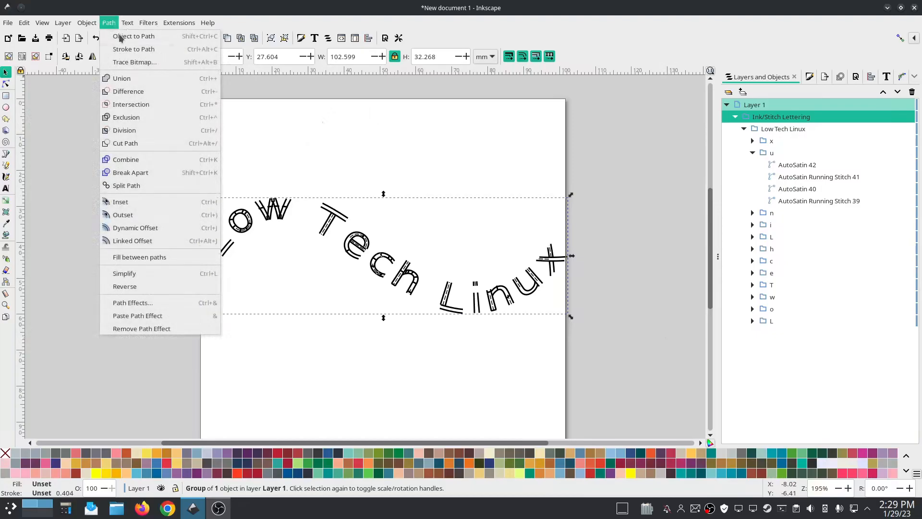
pyautogui.click(120, 38)
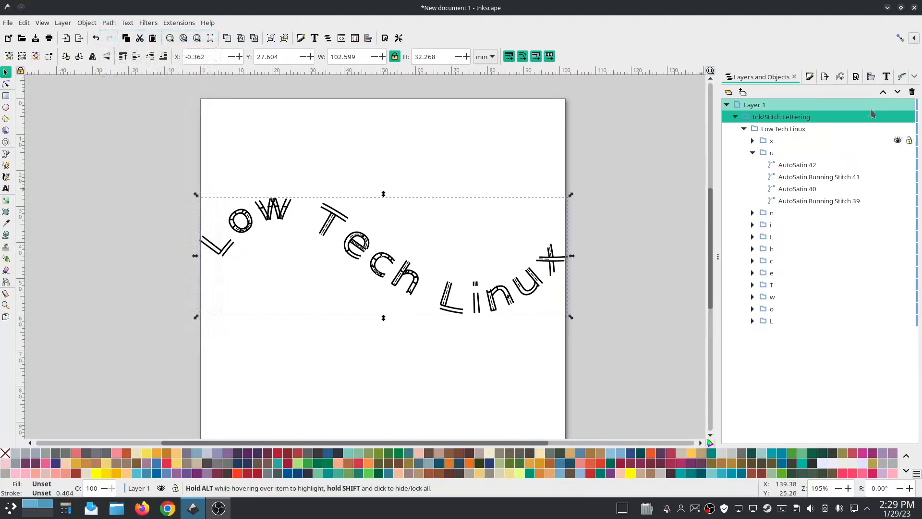
pyautogui.click(902, 78)
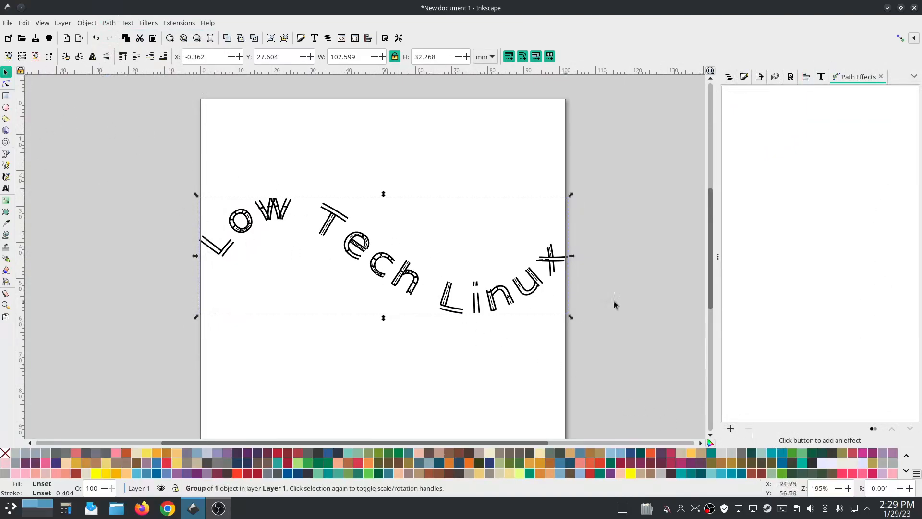
pyautogui.click(731, 428)
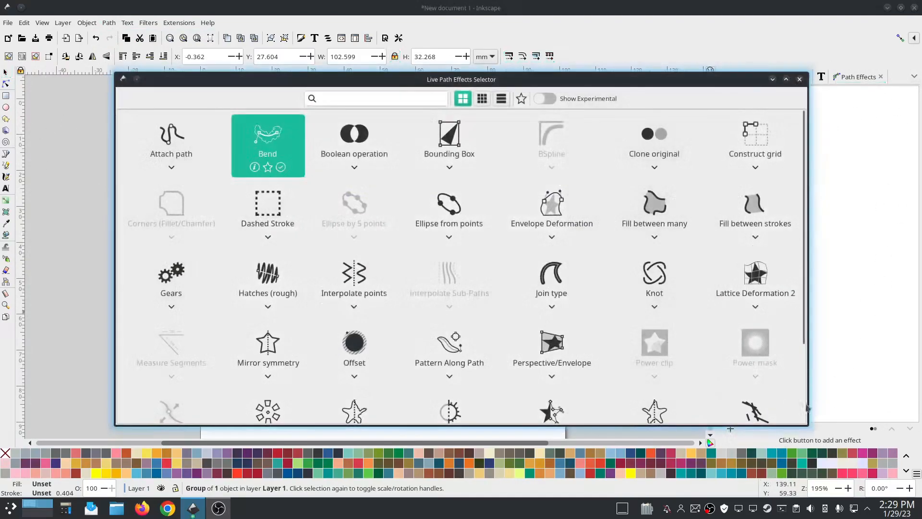
pyautogui.click(800, 79)
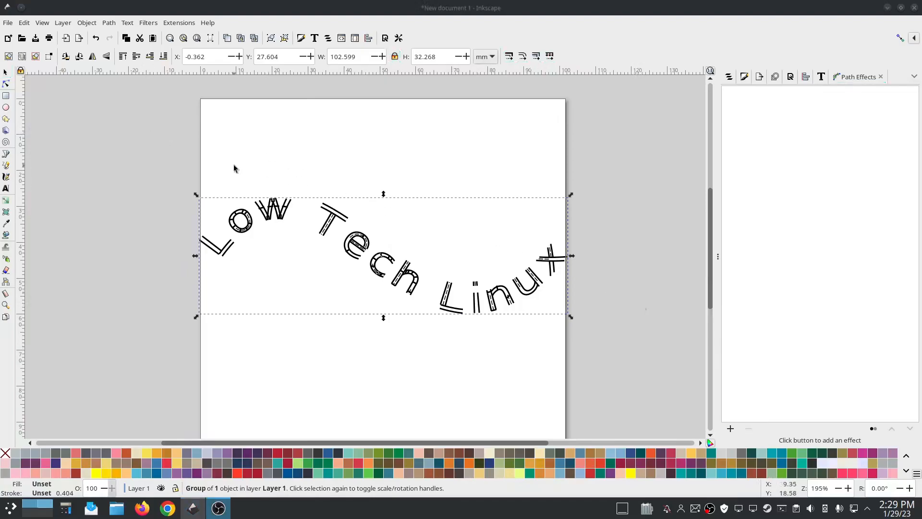
# Step: Reopen the lettering group in Ink/Stitch Lettering, change its font to Magnolia KOR and apply it
pyautogui.click(406, 269)
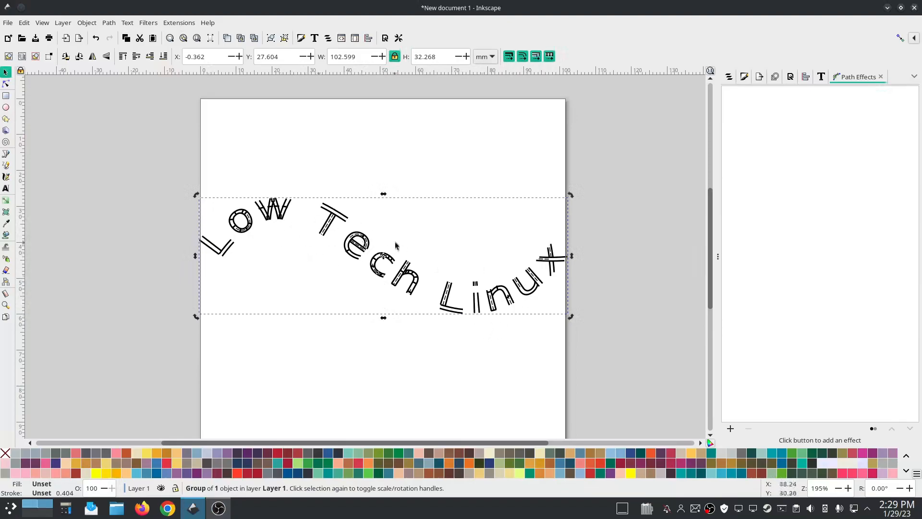
pyautogui.click(178, 22)
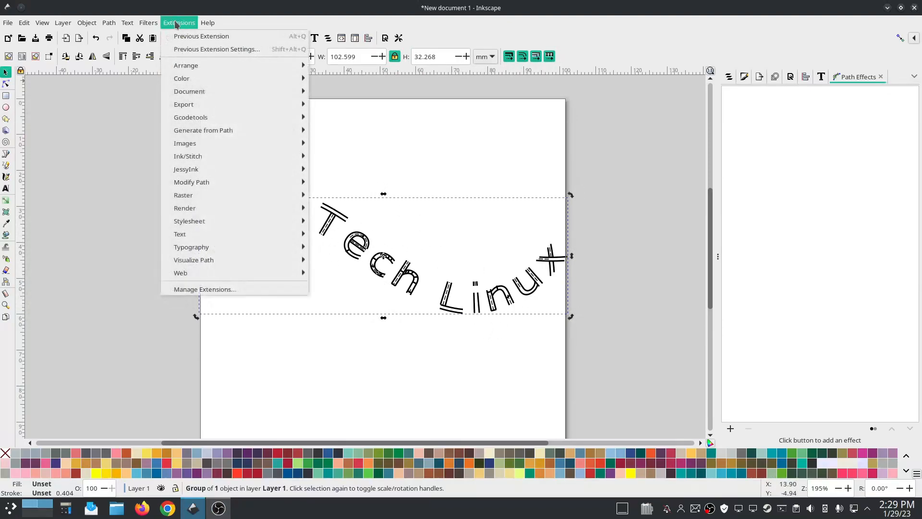
pyautogui.moveTo(181, 172)
pyautogui.moveTo(222, 160)
pyautogui.click(336, 221)
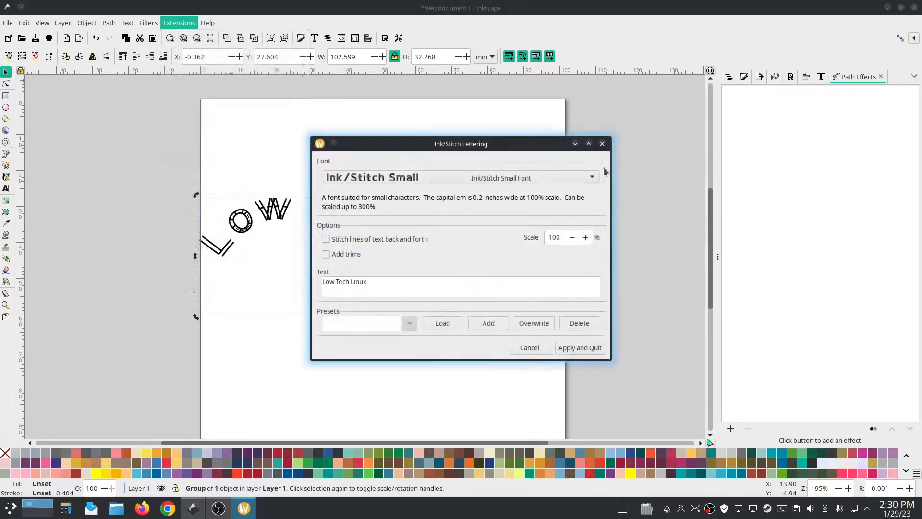
pyautogui.moveTo(529, 148)
pyautogui.mouseDown()
pyautogui.moveTo(391, 144)
pyautogui.moveTo(294, 98)
pyautogui.moveTo(247, 103)
pyautogui.moveTo(247, 84)
pyautogui.mouseUp()
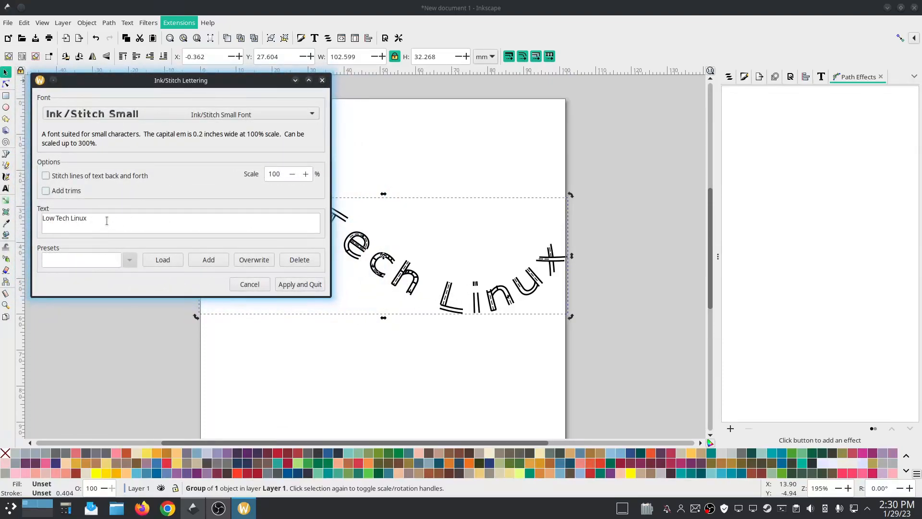
pyautogui.click(190, 114)
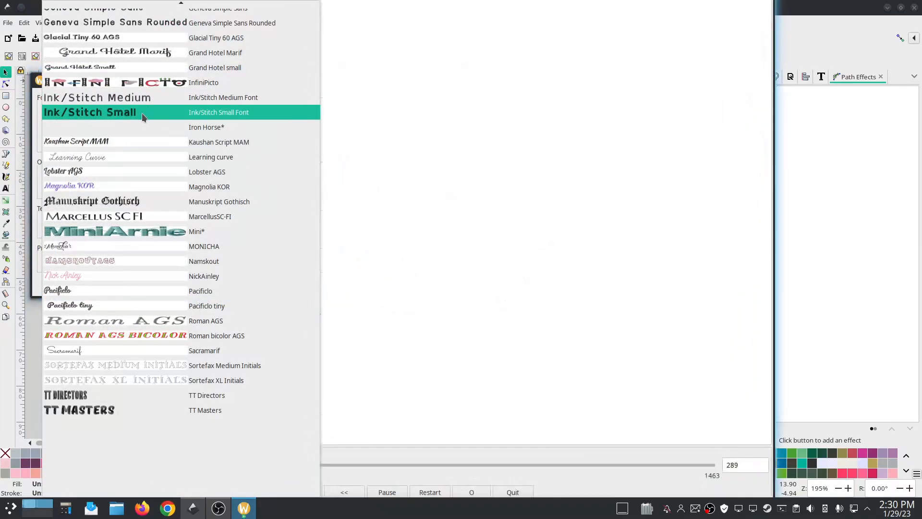
pyautogui.click(120, 187)
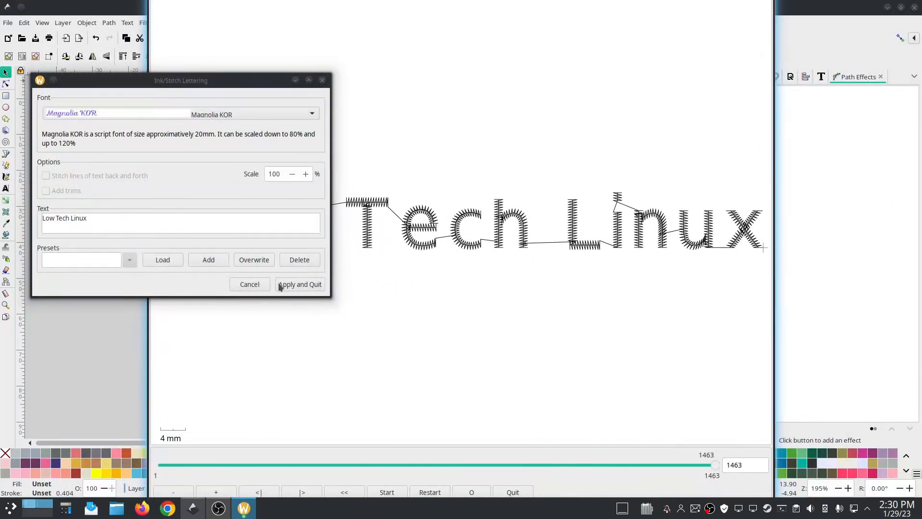
pyautogui.click(306, 285)
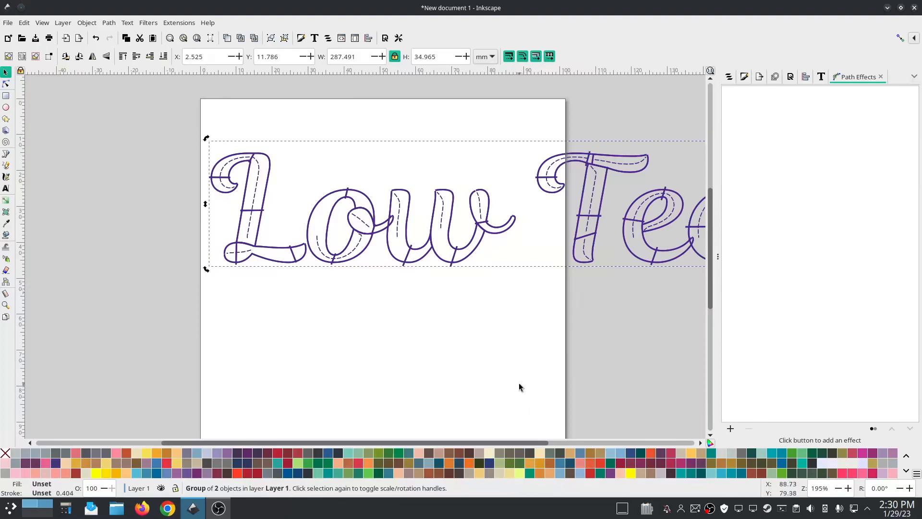
# Step: Scale the Magnolia KOR lettering down proportionally to about 96 mm wide so it fits within the page
pyautogui.scroll(-1, 540, 332)
pyautogui.scroll(-1, 539, 335)
pyautogui.hscroll(5, 613, 375)
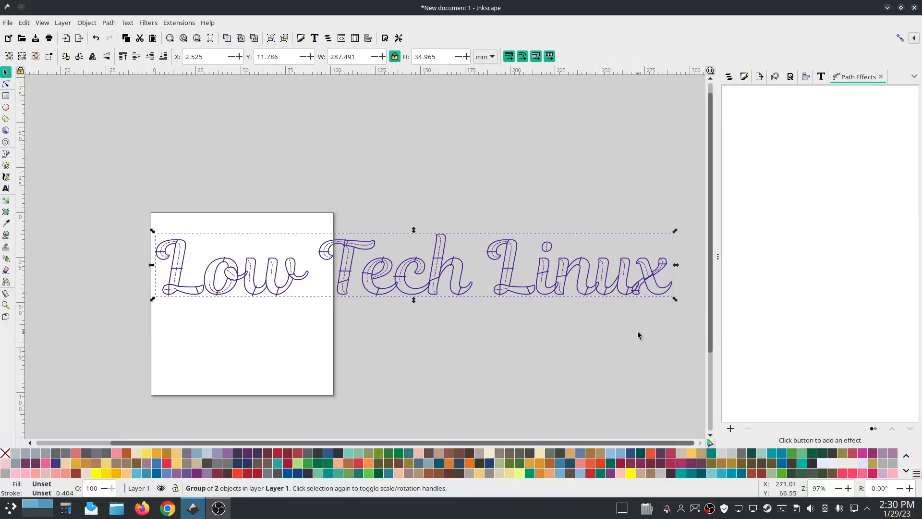
pyautogui.moveTo(676, 299); pyautogui.dragTo(540, 258)
pyautogui.scroll(2, 218, 252)
pyautogui.scroll(3, 235, 269)
pyautogui.moveTo(236, 270); pyautogui.dragTo(367, 231)
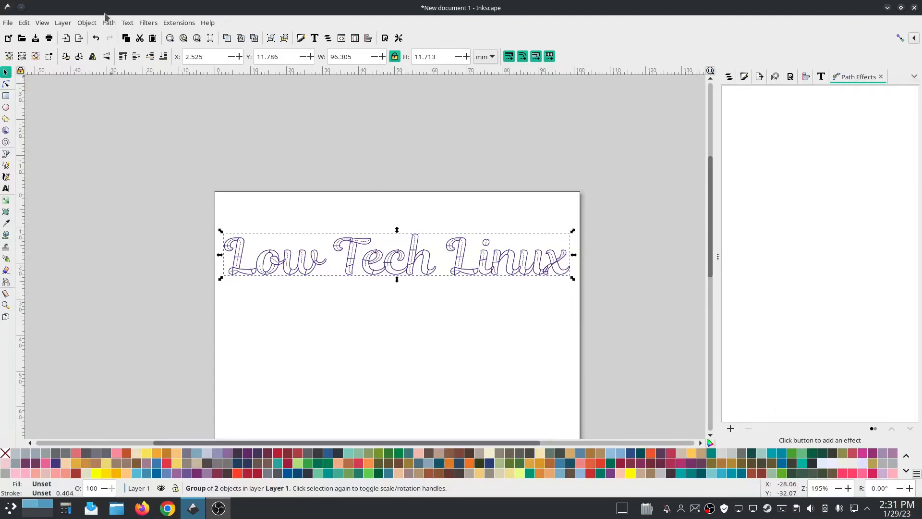
# Step: Add a Bend live path effect to the resized lettering group
pyautogui.click(108, 23)
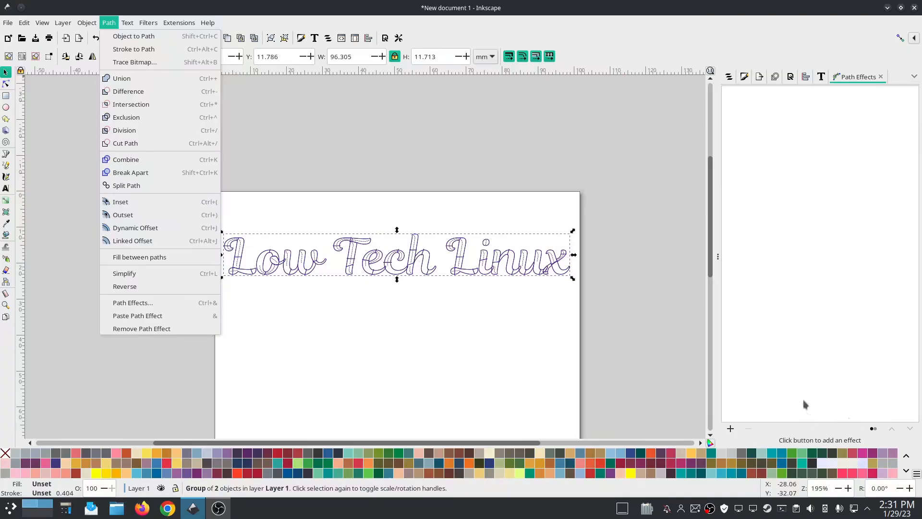
pyautogui.click(730, 429)
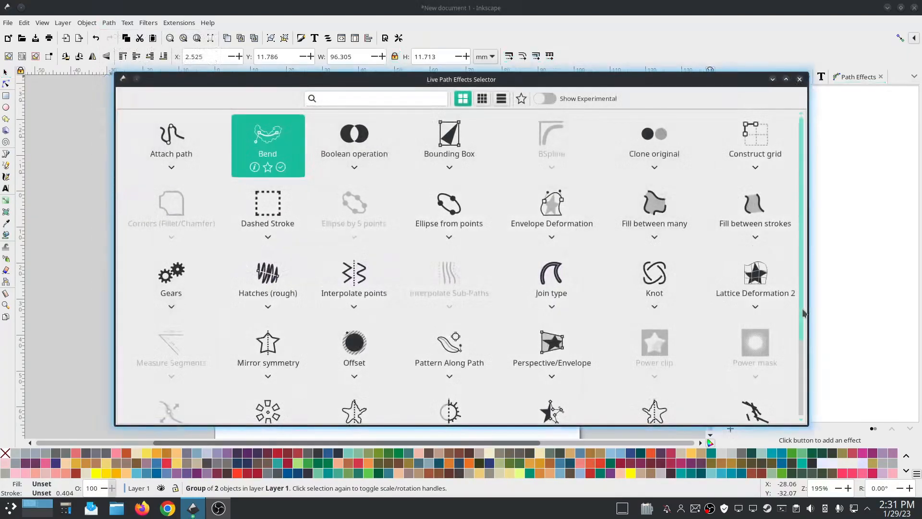
pyautogui.click(284, 146)
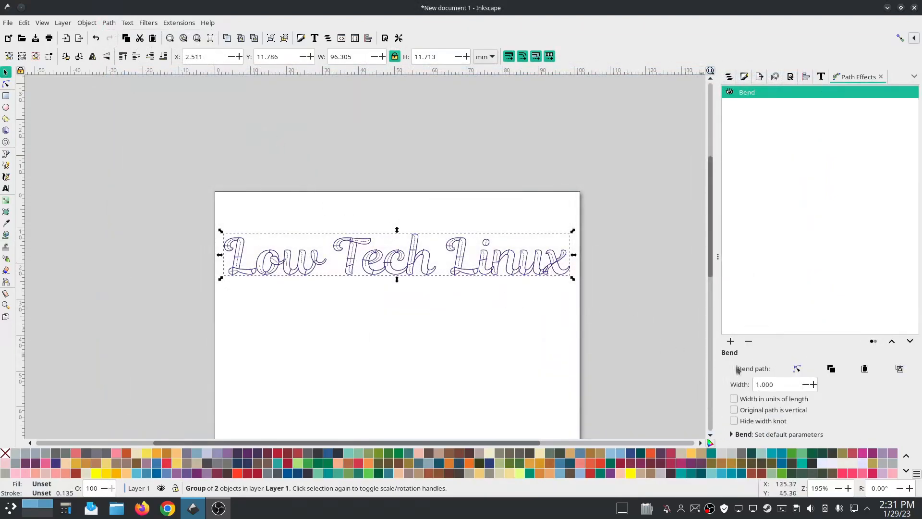
# Step: Edit the bend path on canvas, arching its middle and pulling its curve handles to form an S-shaped wave across the page
pyautogui.click(798, 368)
pyautogui.moveTo(388, 259); pyautogui.dragTo(390, 207)
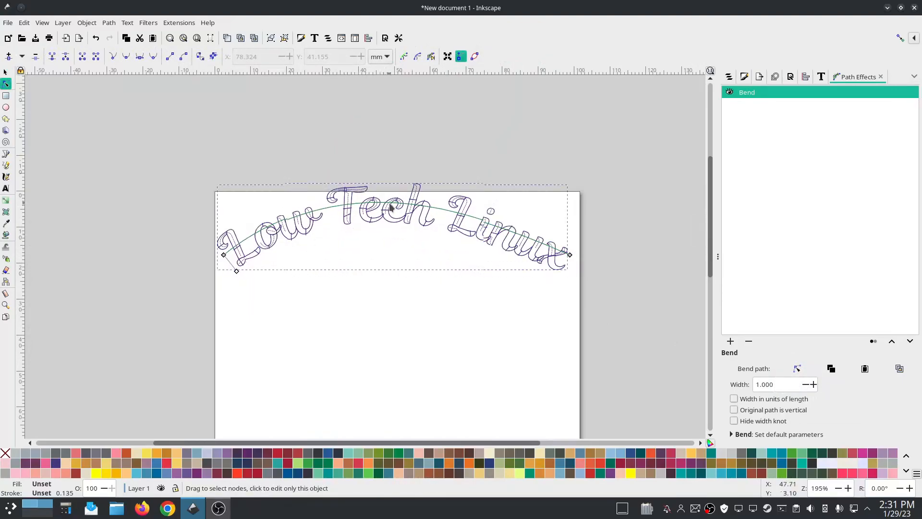
pyautogui.click(571, 254)
pyautogui.moveTo(460, 206); pyautogui.dragTo(450, 382)
pyautogui.moveTo(350, 173); pyautogui.dragTo(313, 147)
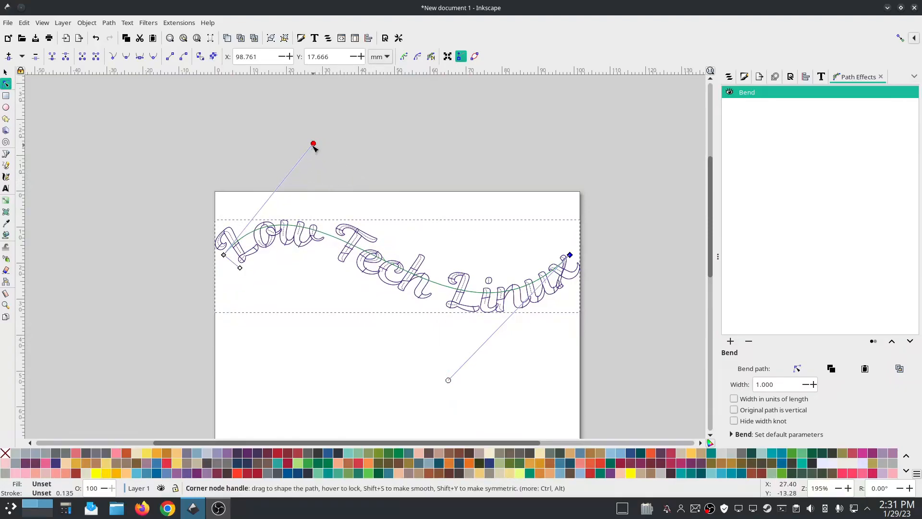
# Step: Run Ink/Stitch Troubleshoot Objects on the bent Magnolia lettering and examine the markers around the word "Linux"
pyautogui.click(179, 22)
pyautogui.moveTo(185, 157)
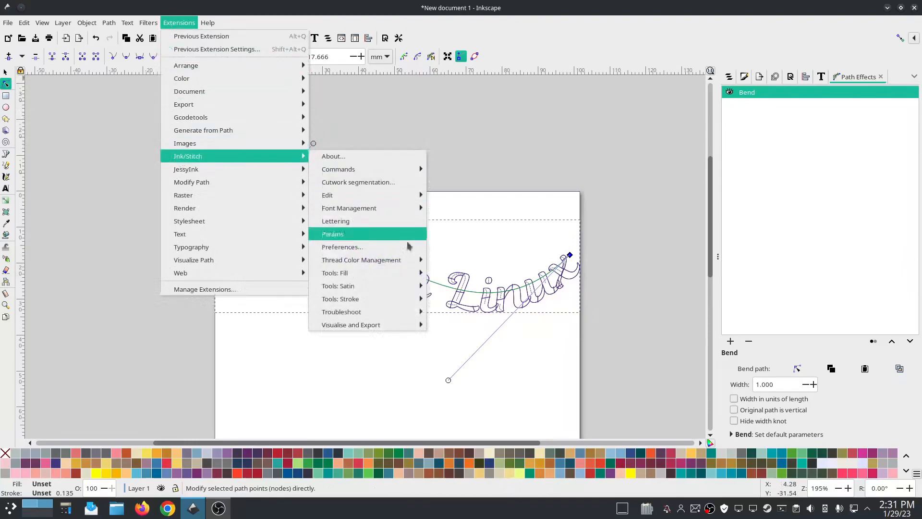
pyautogui.moveTo(374, 312)
pyautogui.click(455, 338)
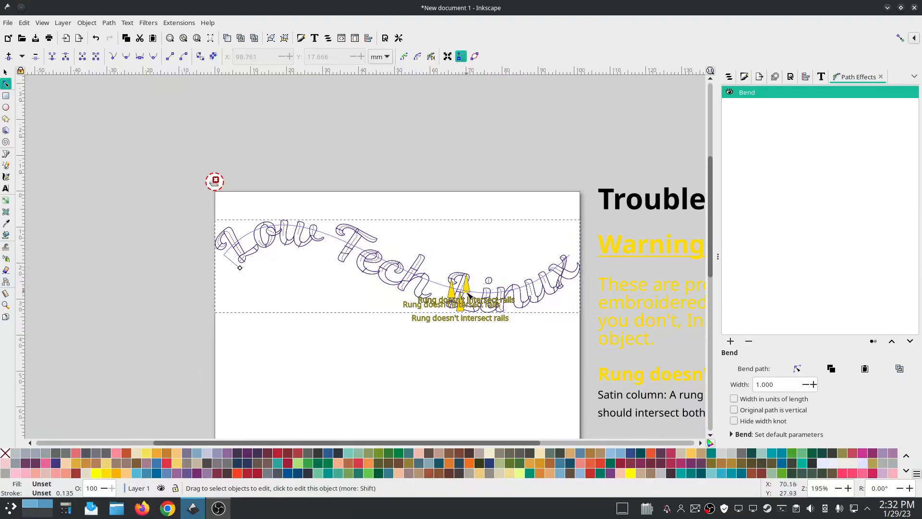
pyautogui.scroll(2, 464, 298)
pyautogui.moveTo(598, 330); pyautogui.dragTo(410, 332)
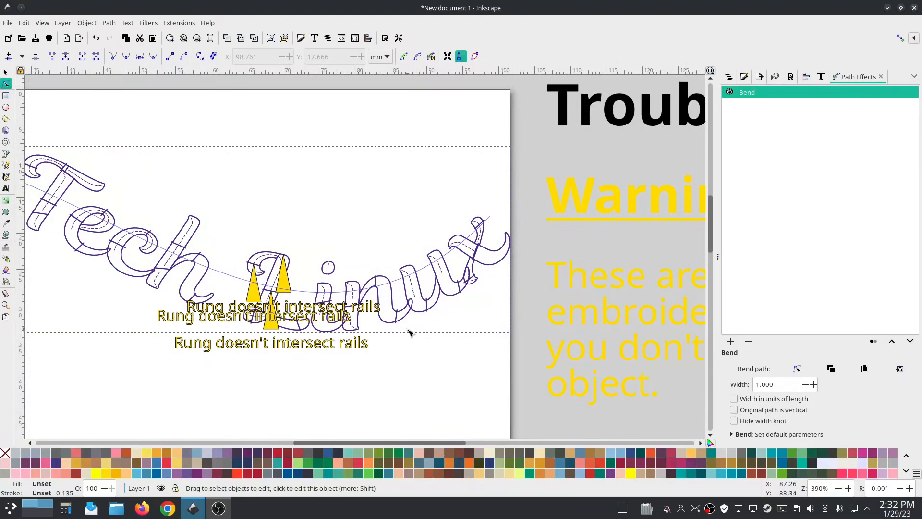
# Step: Delete the Troubleshoot layer from the document
pyautogui.click(729, 76)
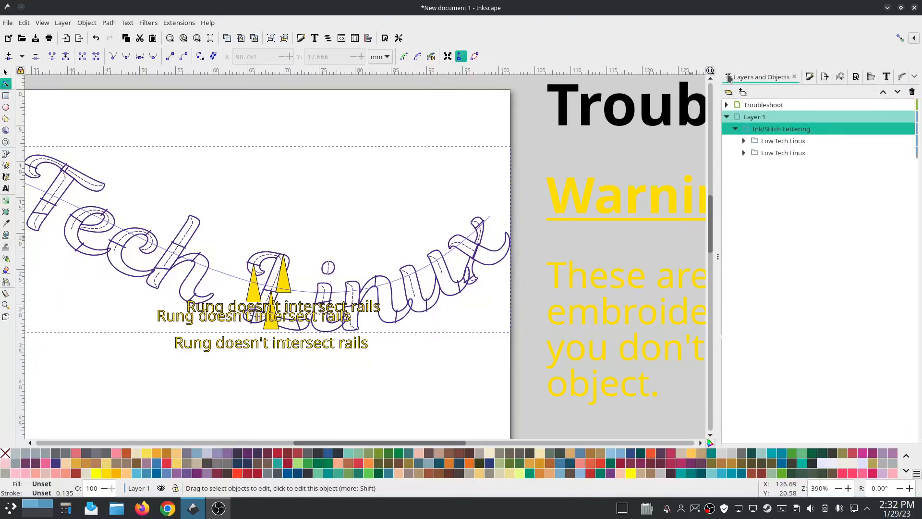
pyautogui.click(754, 103)
pyautogui.rightClick(760, 105)
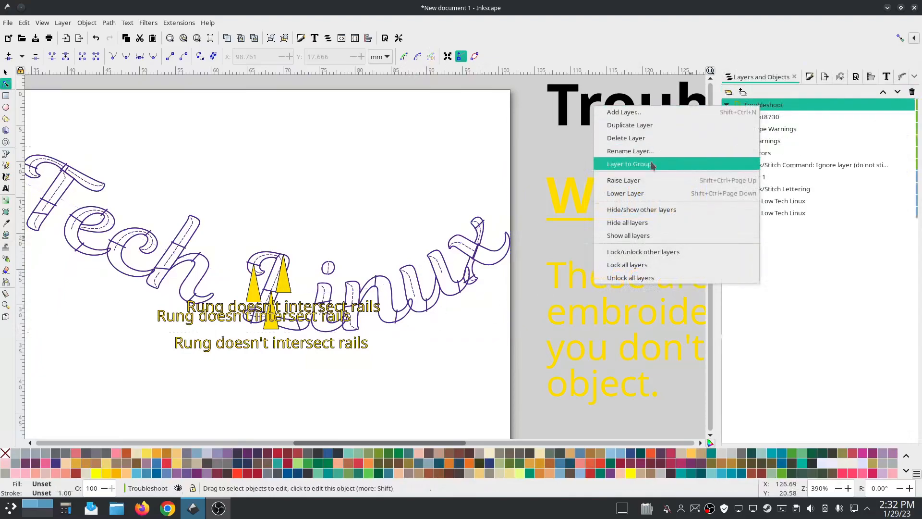
pyautogui.click(630, 139)
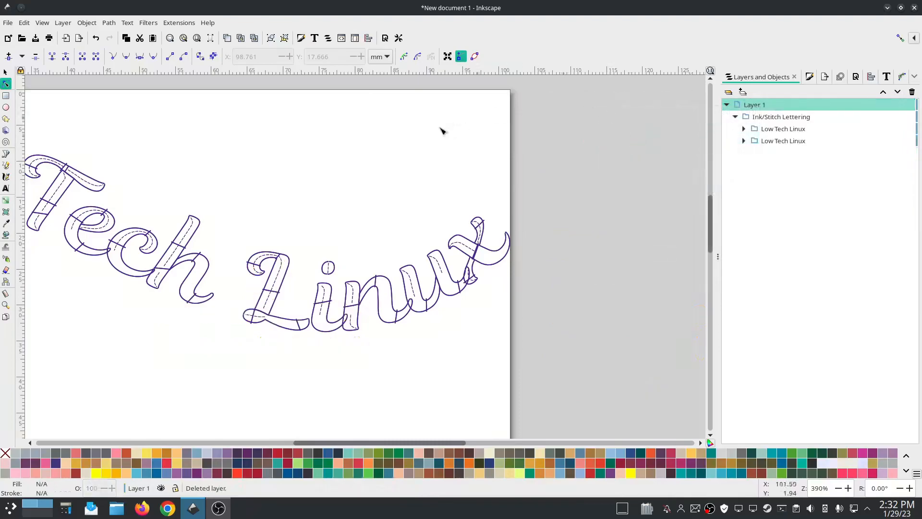
# Step: Select the bent lettering group and convert it with Object to Path
pyautogui.click(6, 72)
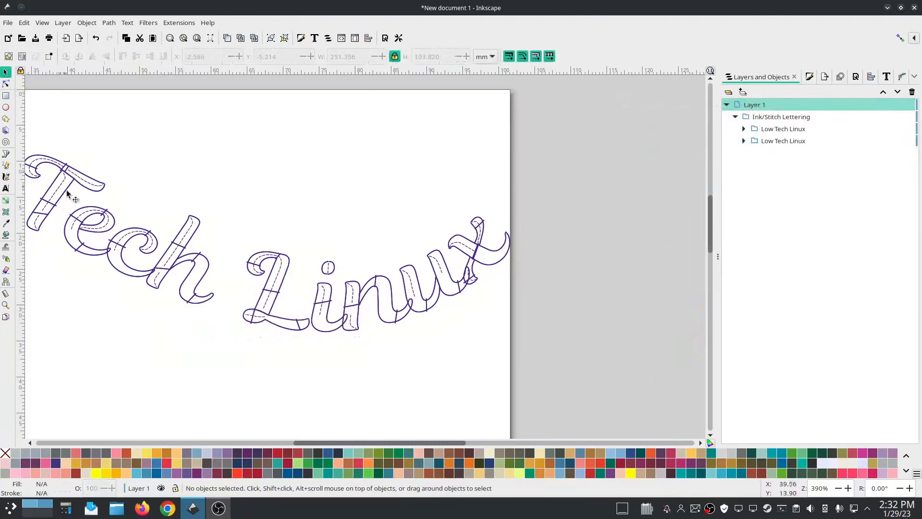
pyautogui.click(119, 235)
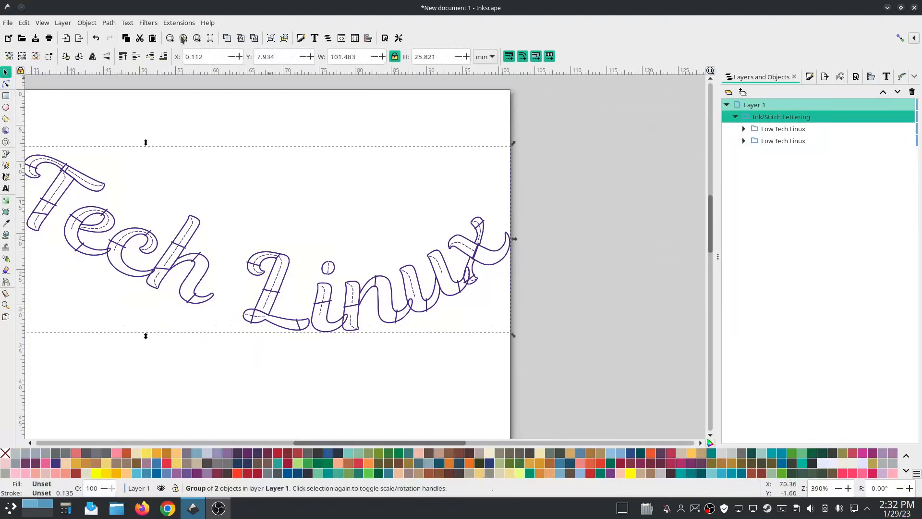
pyautogui.click(104, 25)
pyautogui.click(108, 37)
pyautogui.press('3')
# Step: Run Ink/Stitch Troubleshoot Objects again on the converted lettering, dismiss the report and look over the complete wavy text
pyautogui.click(179, 23)
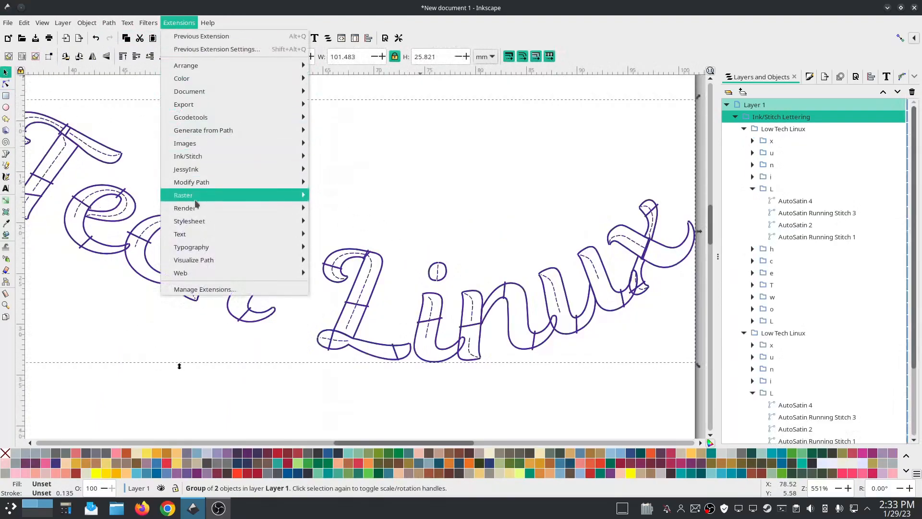
pyautogui.moveTo(202, 157)
pyautogui.moveTo(371, 312)
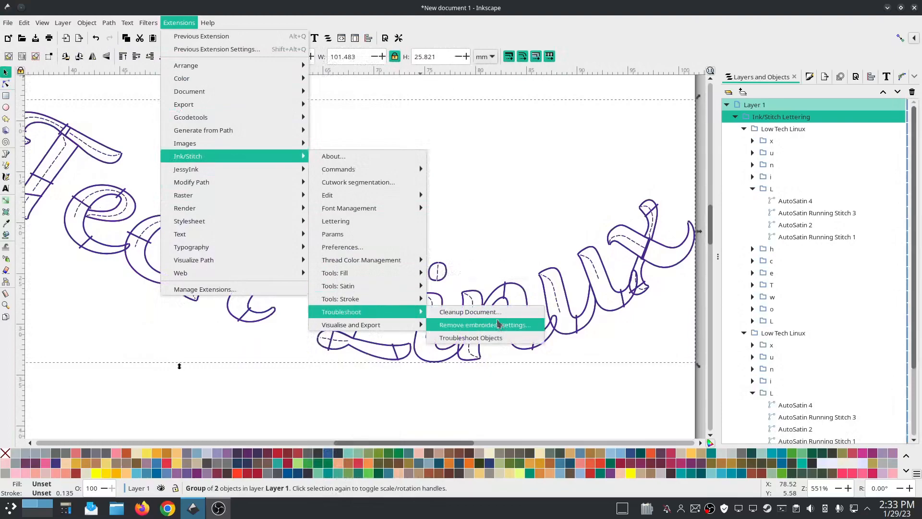
pyautogui.click(494, 339)
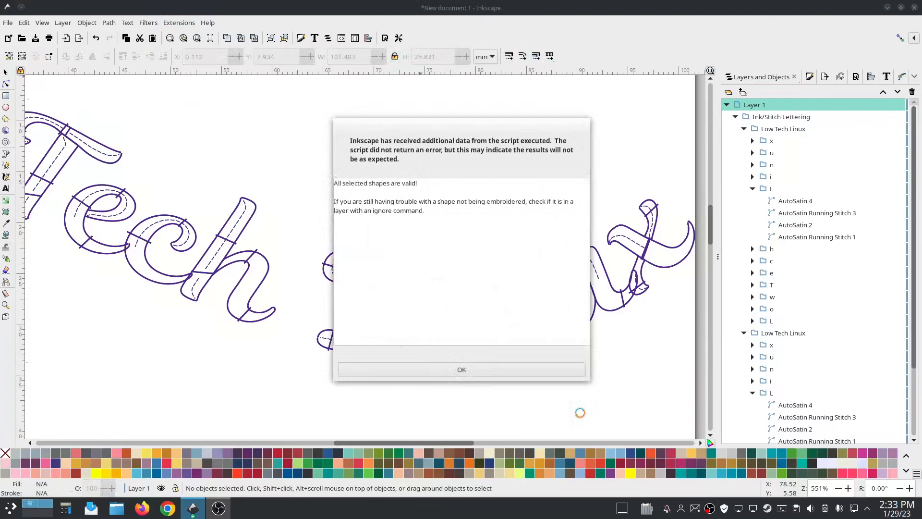
pyautogui.click(448, 371)
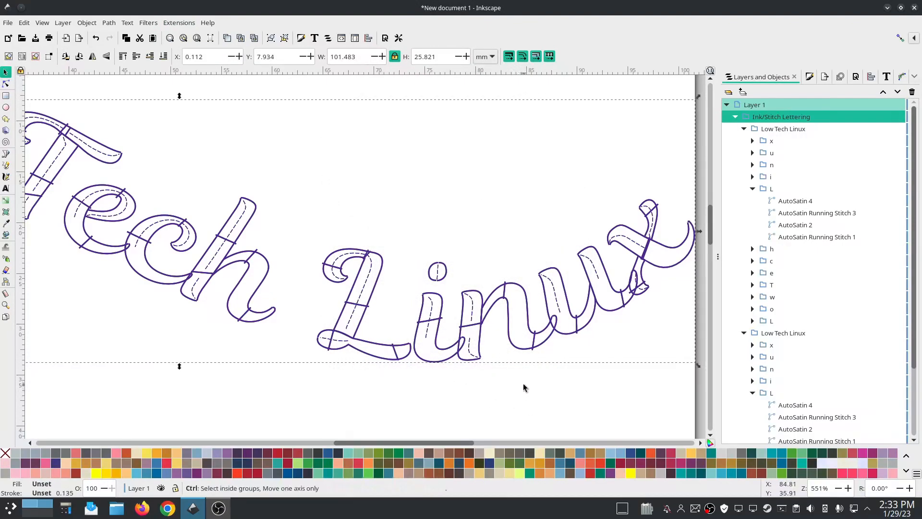
pyautogui.keyDown('ctrl'); pyautogui.scroll(-2, 522, 388); pyautogui.keyUp('ctrl')
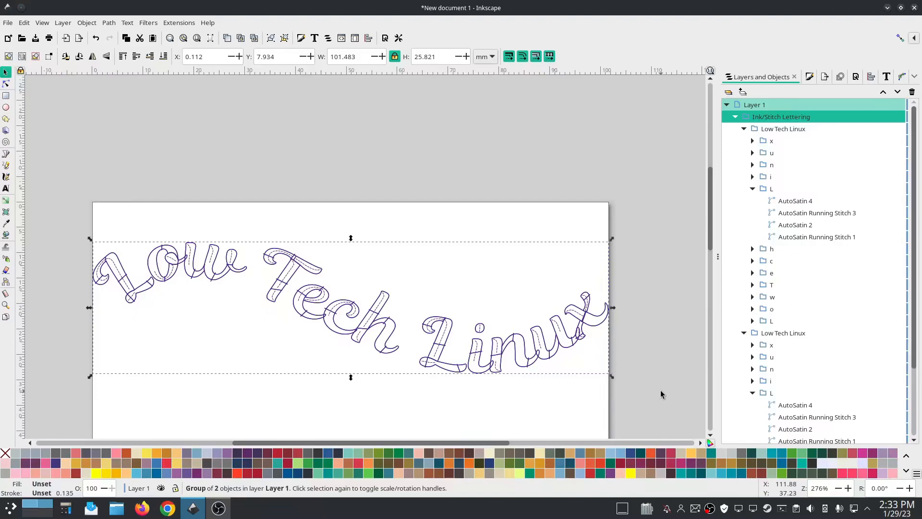
pyautogui.keyDown('ctrl'); pyautogui.scroll(-1, 655, 324); pyautogui.keyUp('ctrl')
pyautogui.moveTo(668, 346); pyautogui.dragTo(560, 263)
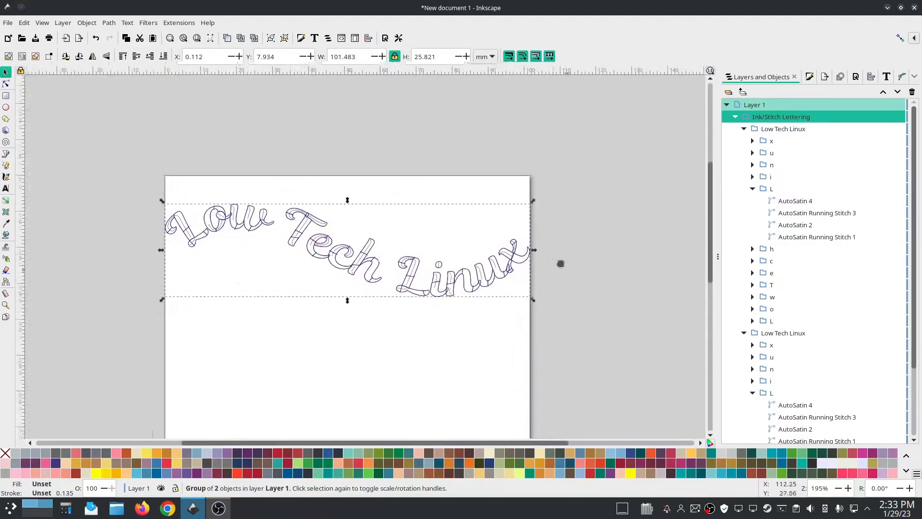